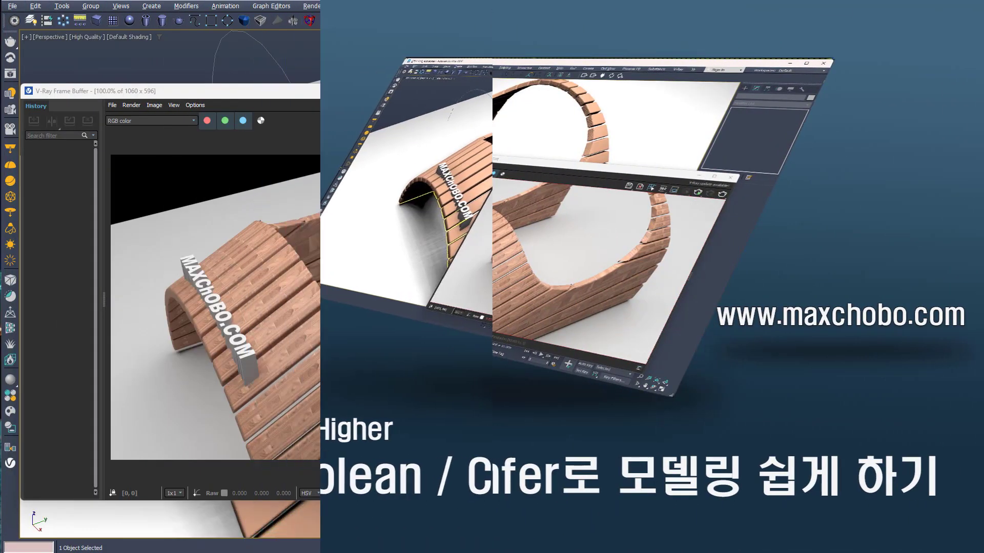
Zoom and pan to frame the whole arch, bringing the viewport in front of the V-Ray Frame Buffer.
scroll(854, 261, up, 3)
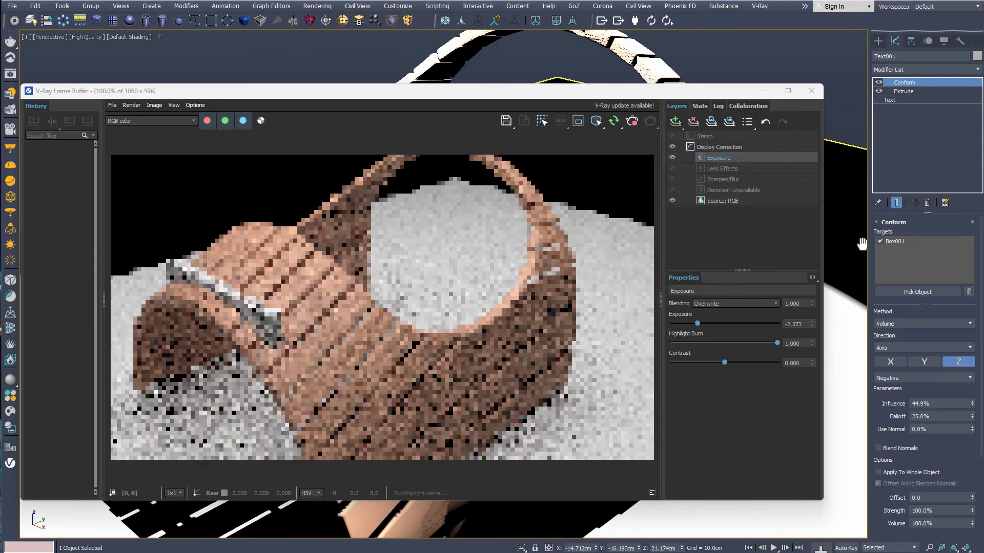
scroll(851, 259, up, 2)
scroll(844, 254, up, 4)
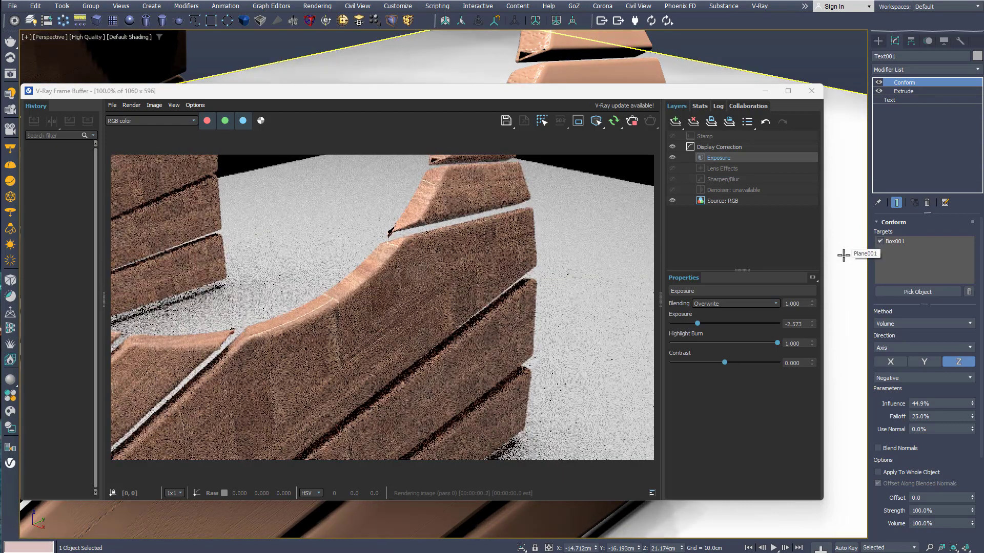
scroll(843, 254, down, 5)
middle_drag(841, 255, 850, 288)
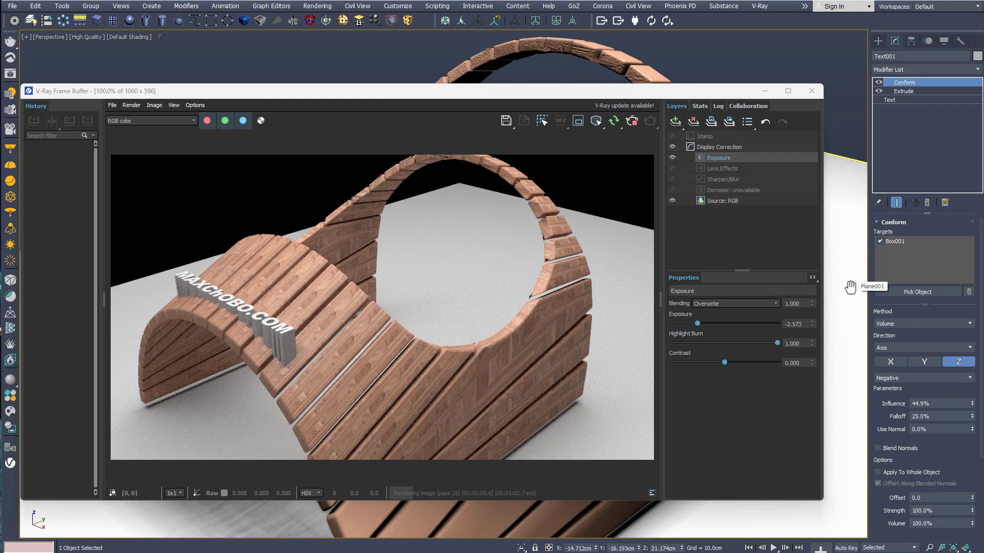
middle_click(851, 287)
Switch the perspective viewport to Standard quality and frame the selected text object.
alt+middle_drag(652, 347, 609, 367)
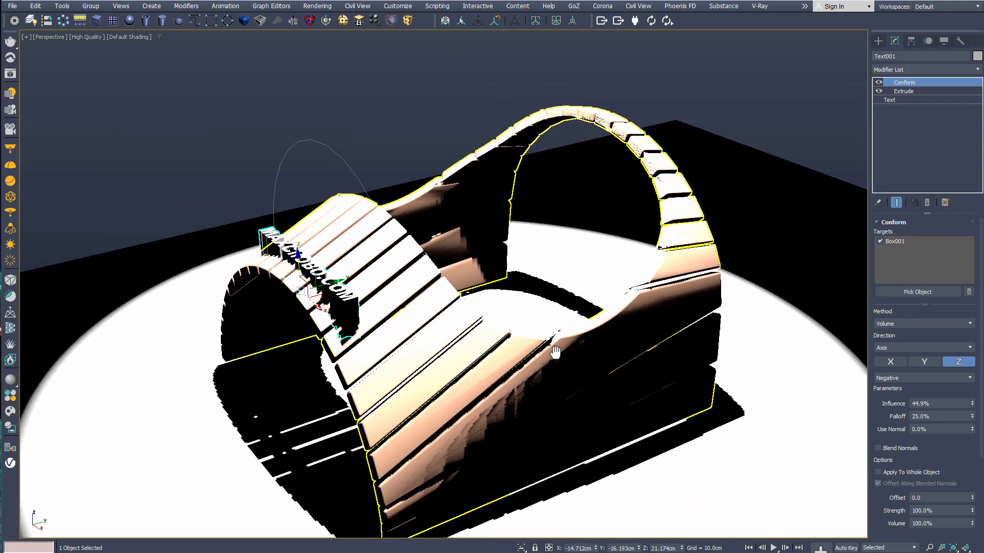
click(50, 37)
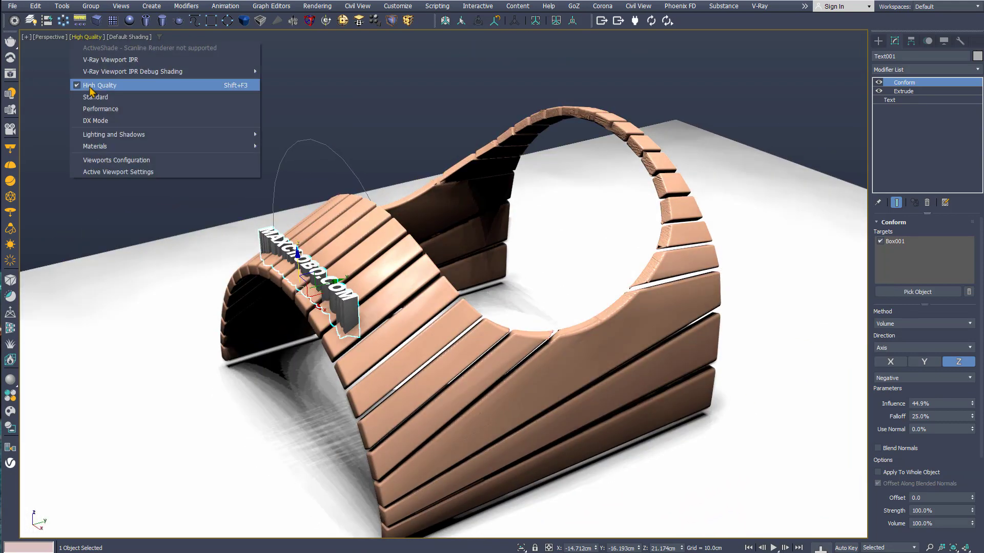
click(102, 92)
middle_drag(447, 361, 431, 327)
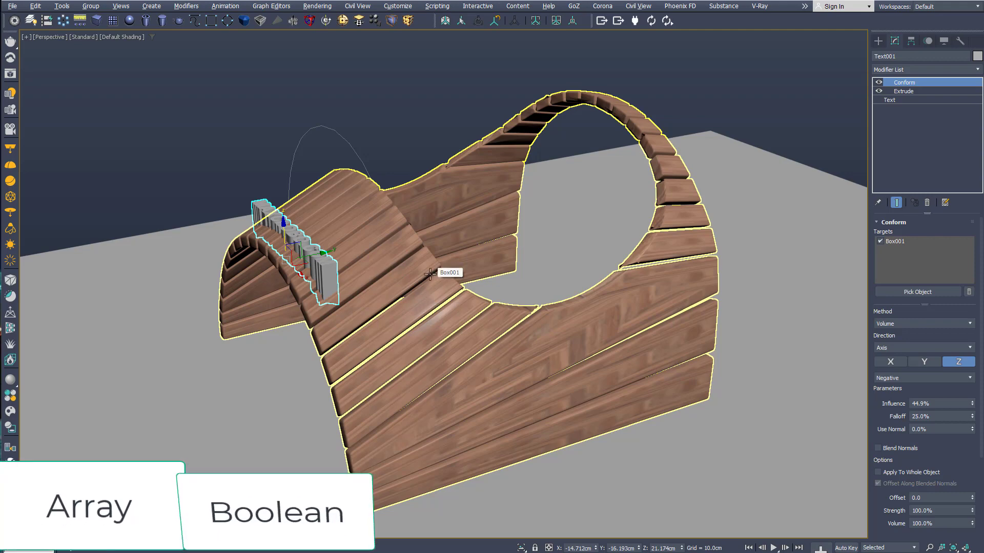
key(z)
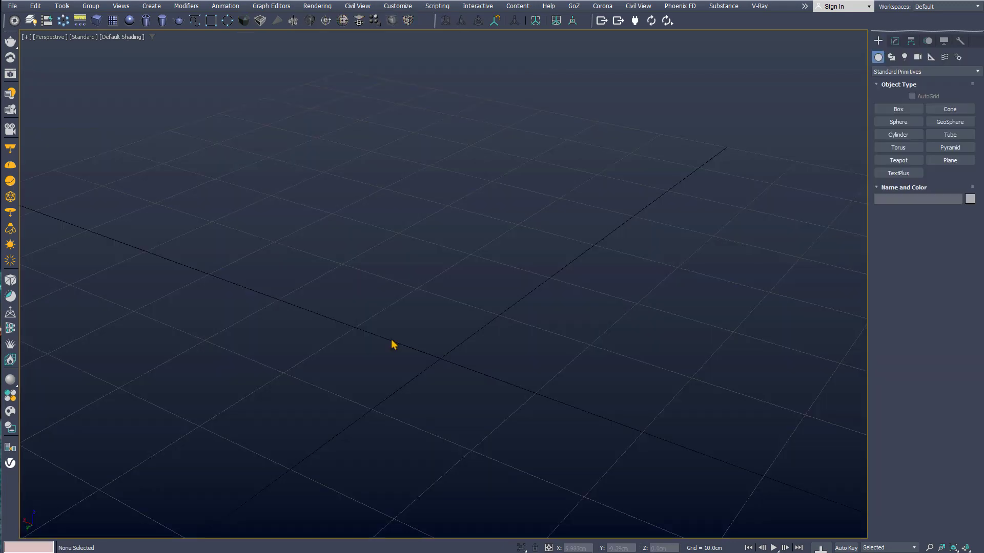
Draw a circle above the origin in the Front view and convert it to an Editable Spline.
key(f)
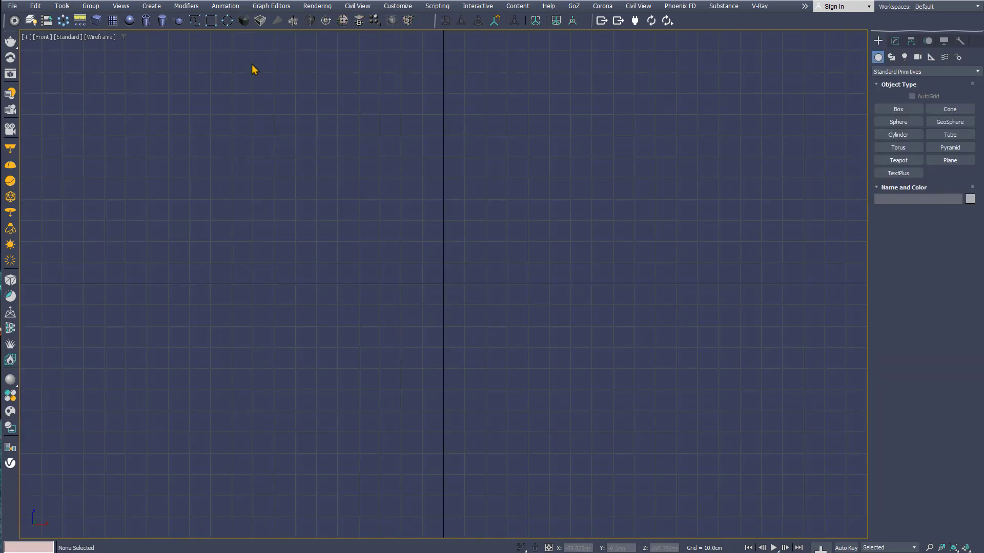
click(227, 20)
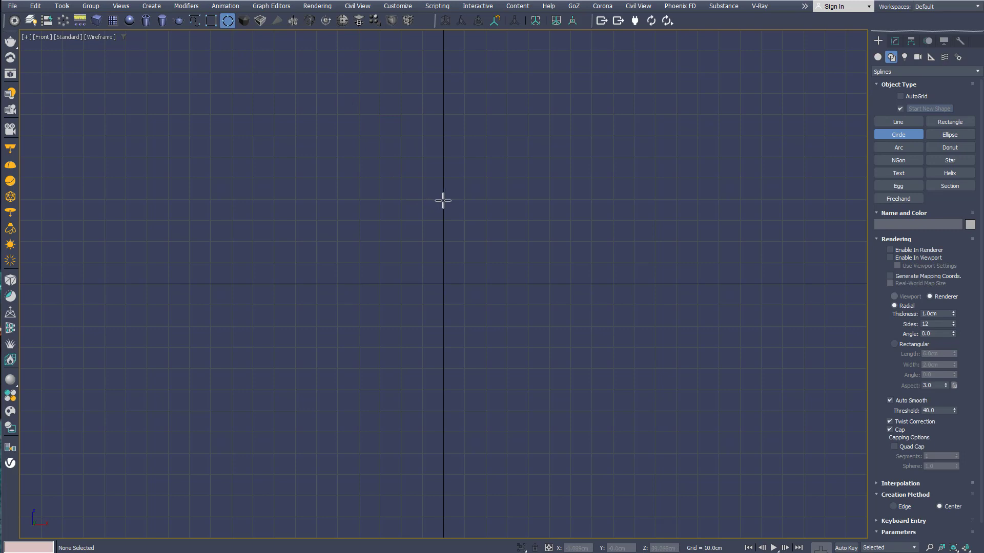
drag(444, 199, 474, 278)
right_click(611, 198)
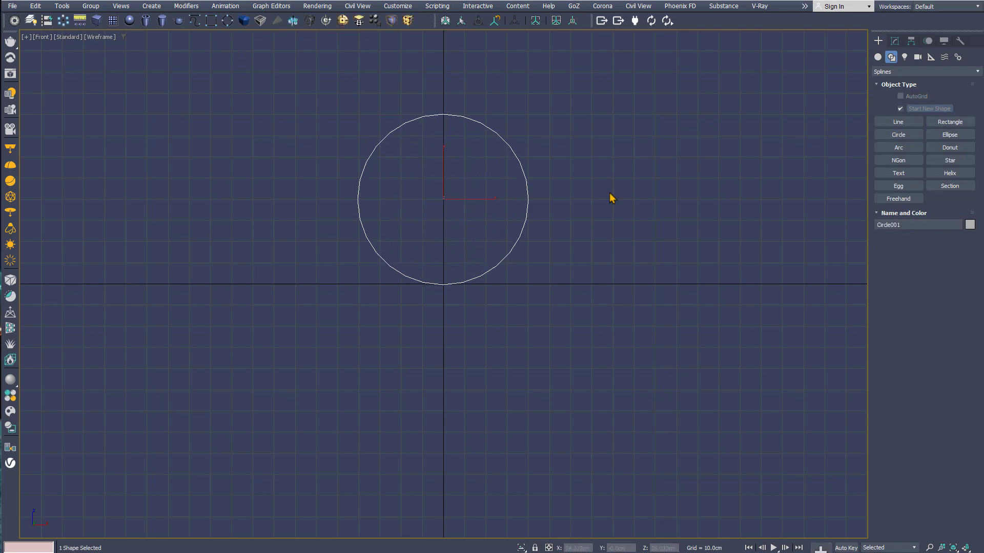
click(895, 41)
right_click(902, 81)
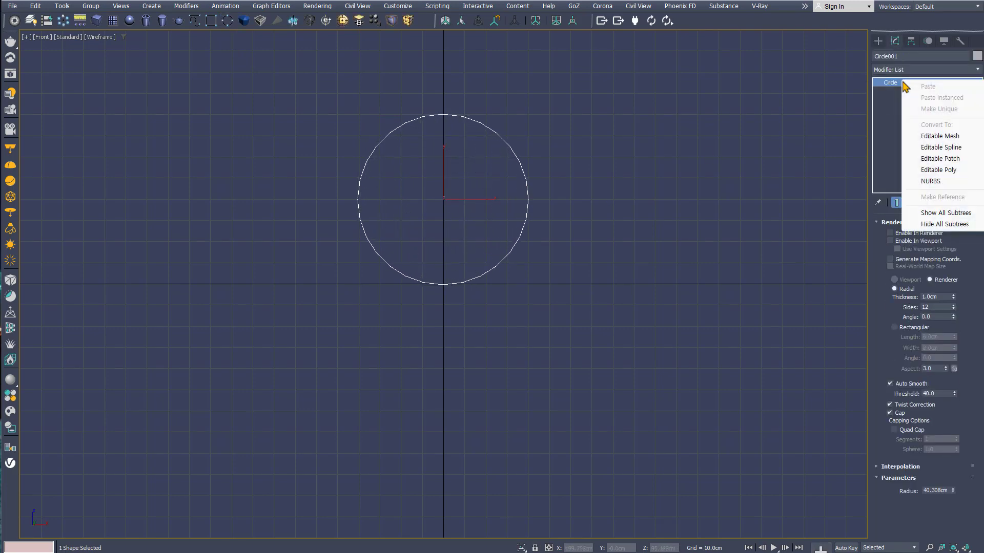
click(936, 148)
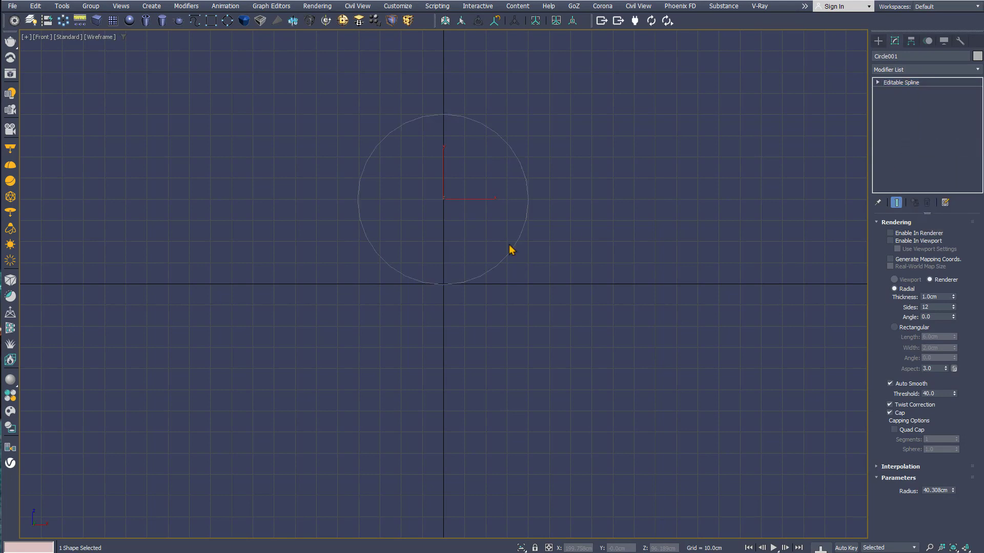
Delete the circle's bottom vertex and bottom segments, leaving an upper half-circle arc.
key(1)
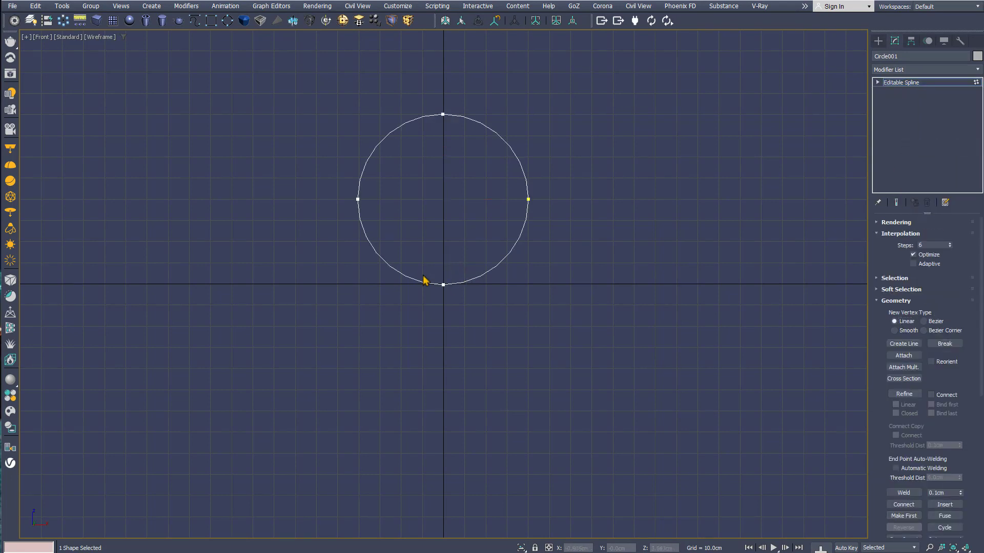
drag(418, 271, 457, 311)
key(Delete)
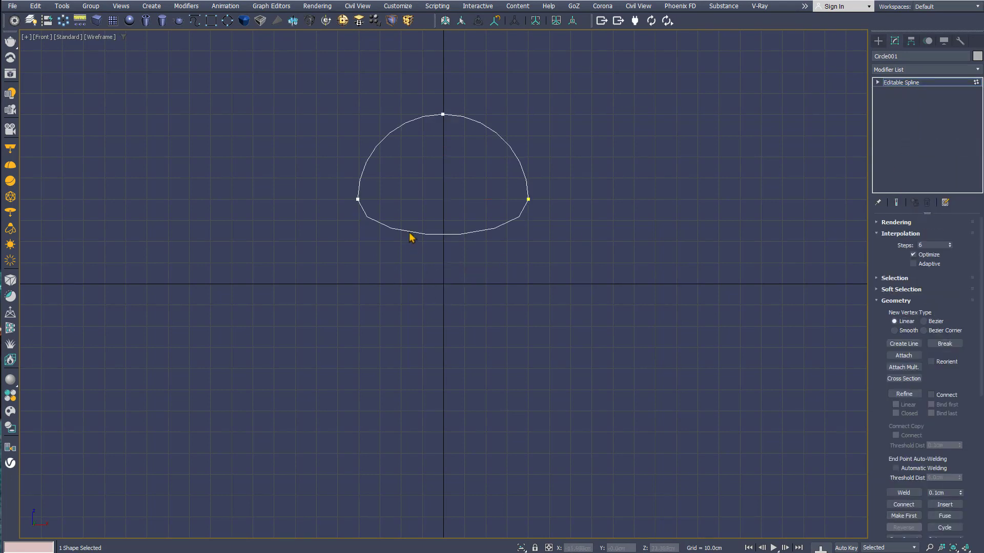
key(2)
drag(423, 211, 459, 272)
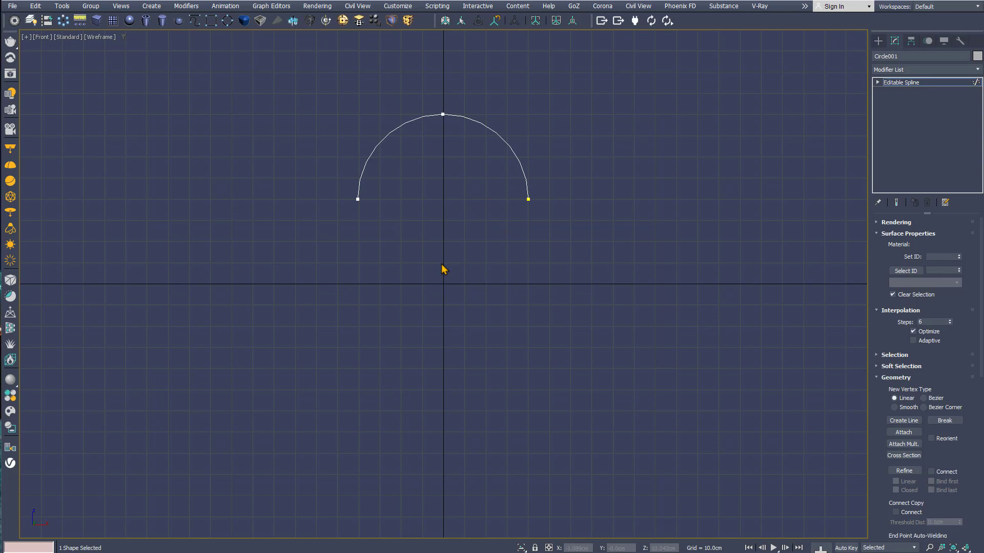
key(2)
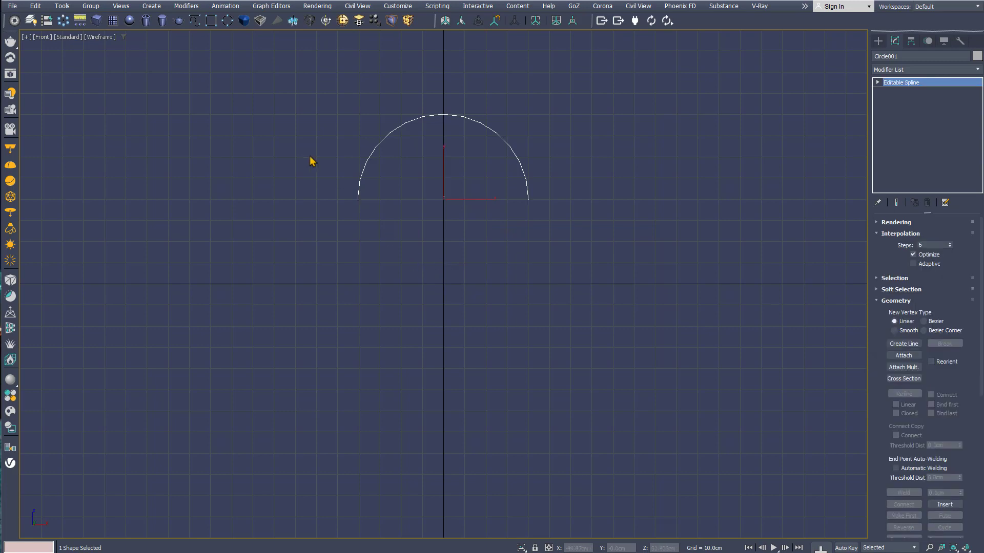
Draw a small box at the arc's right end and frame it in Perspective view.
click(97, 21)
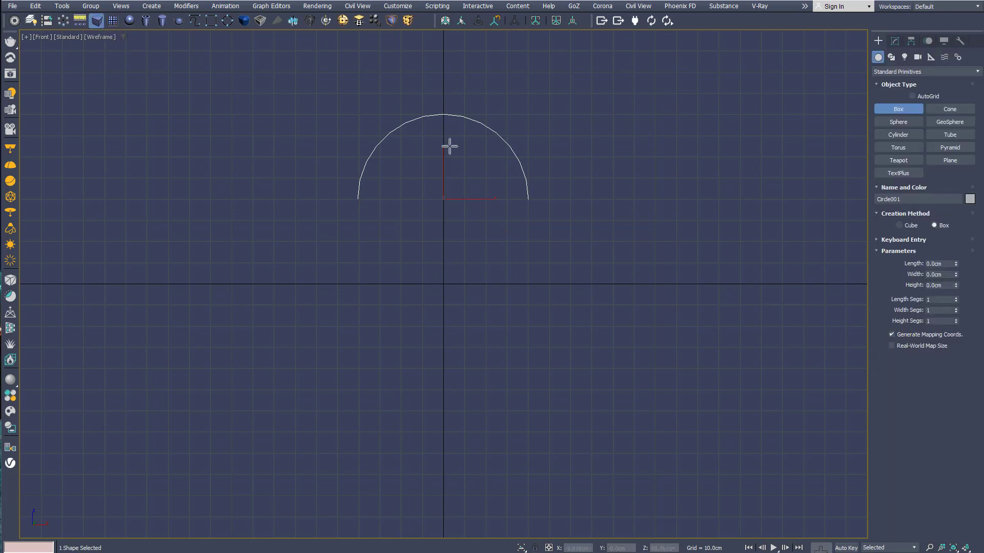
drag(534, 190, 547, 195)
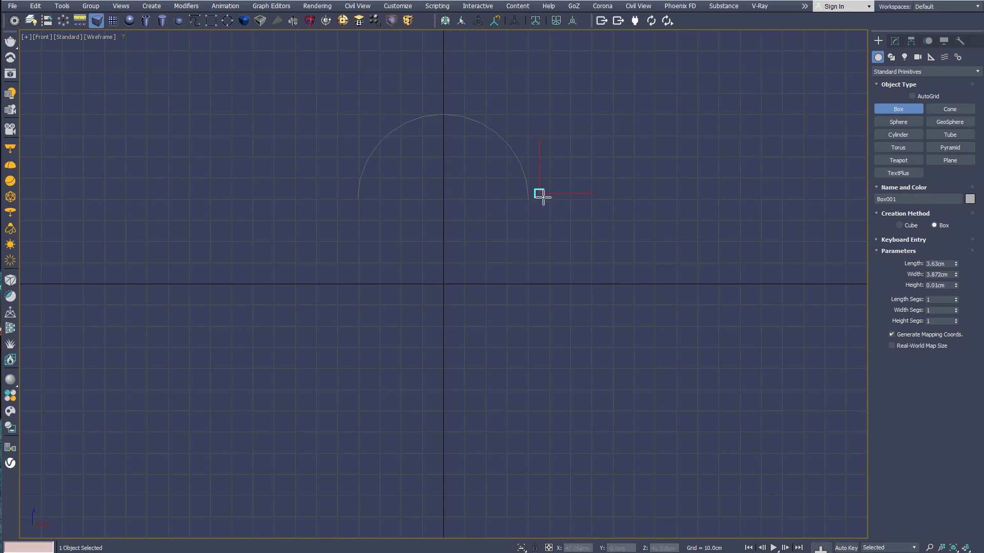
right_click(654, 78)
middle_drag(357, 322, 328, 336)
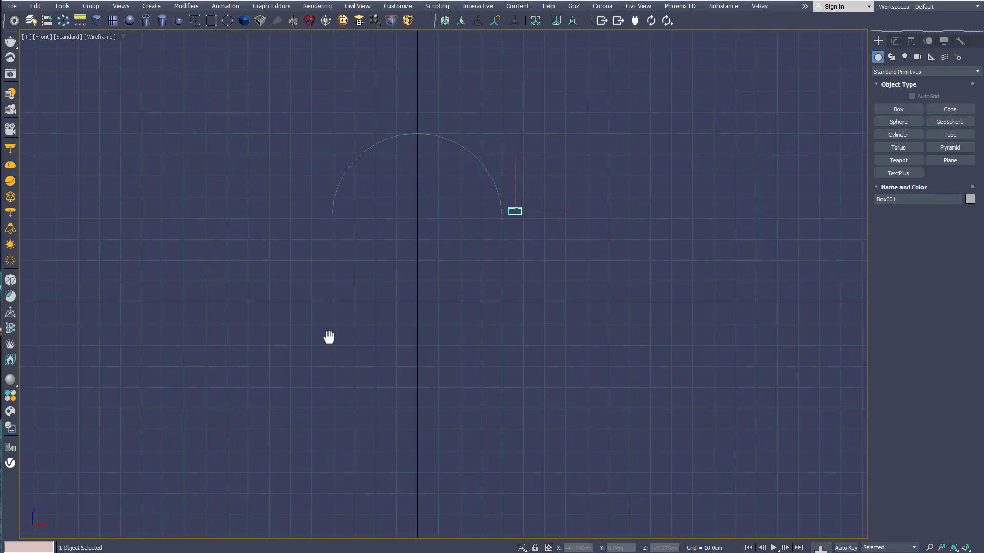
key(p)
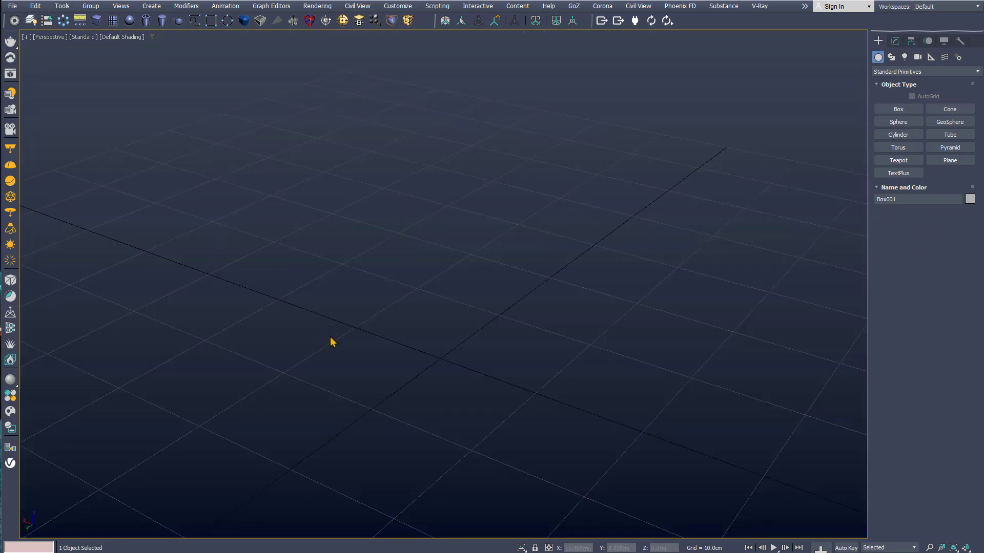
key(z)
scroll(332, 343, down, 5)
mouse_move(331, 340)
alt+middle_down()
mouse_move(340, 351)
mouse_move(321, 324)
alt+middle_up()
Set the box Height to 110.889cm and Length to 1.011cm, making a thin board.
click(894, 41)
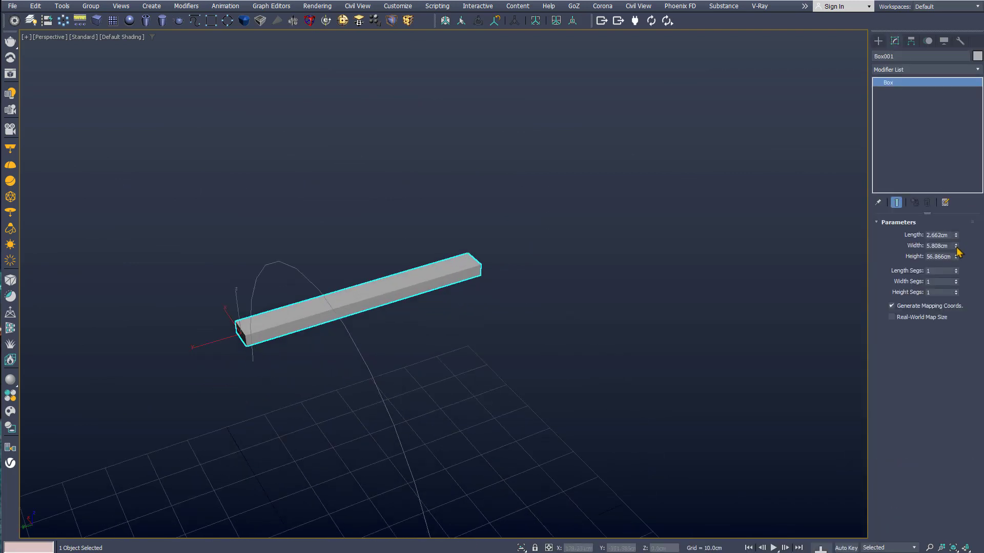
mouse_move(956, 256)
mouse_down()
mouse_move(944, 210)
mouse_move(954, 259)
mouse_up()
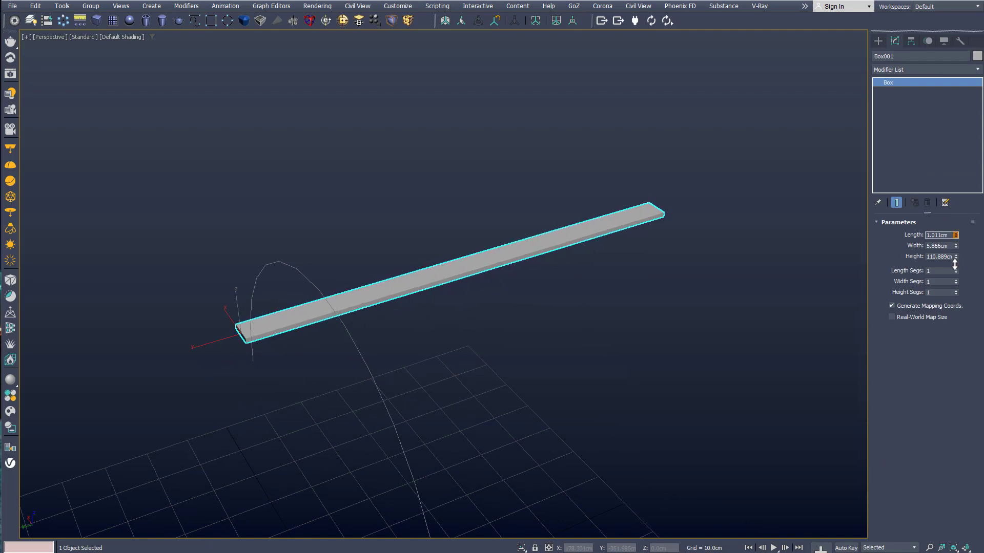
scroll(538, 367, down, 2)
middle_drag(538, 367, 467, 291)
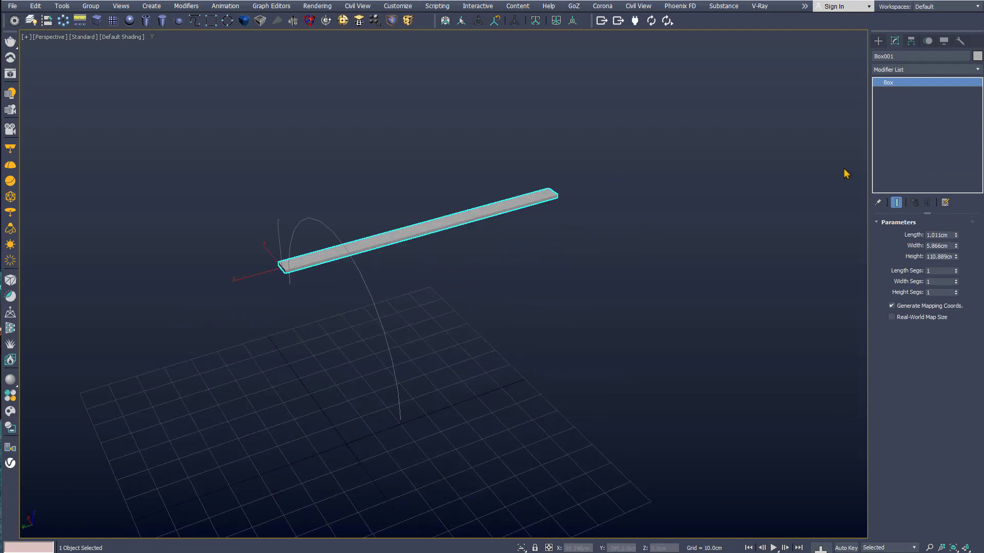
Add an Array modifier to the board, distributed along the Circle001 arc spline.
click(913, 72)
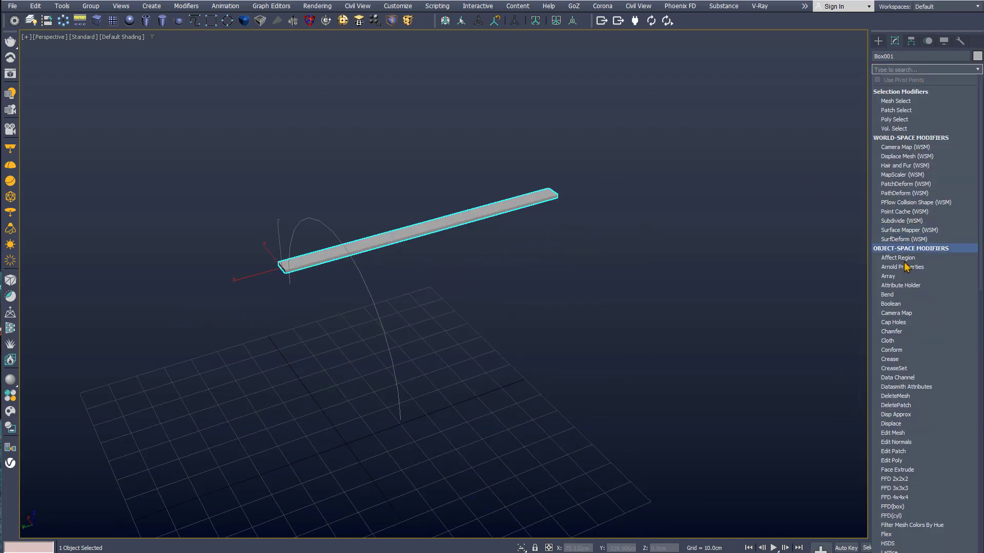
click(891, 282)
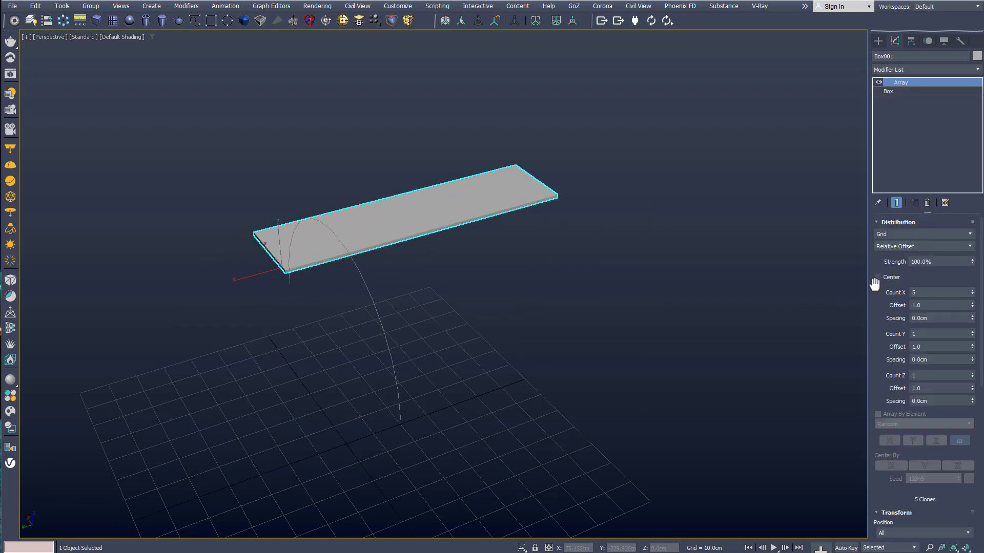
click(891, 236)
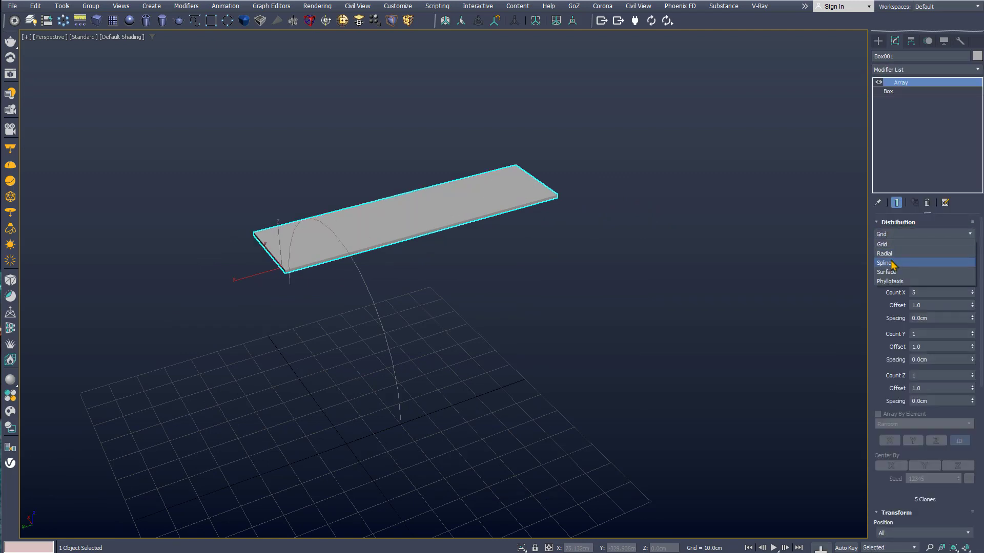
click(891, 263)
click(894, 270)
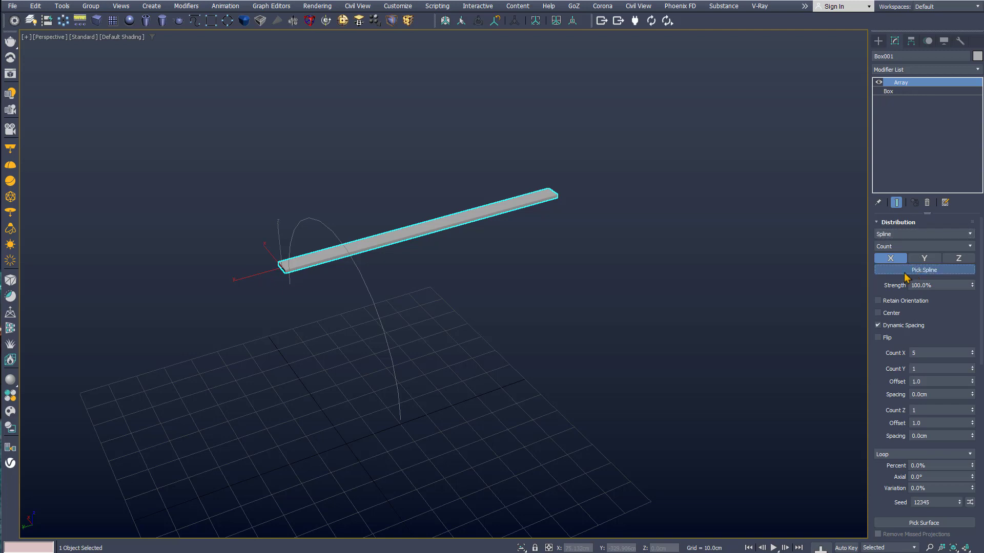
click(384, 333)
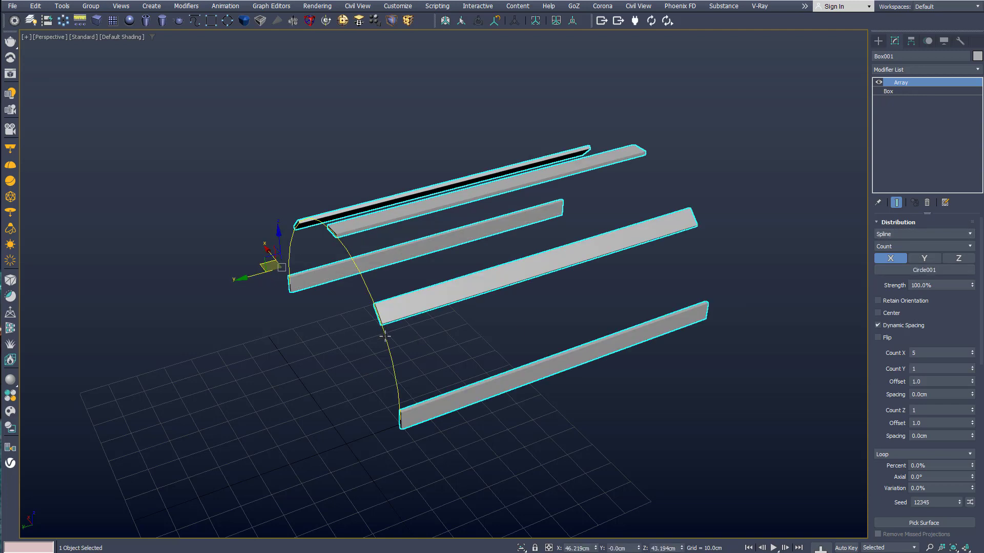
Raise the array Count X to 19 and orbit to inspect the slatted arch.
alt+middle_drag(386, 337, 428, 334)
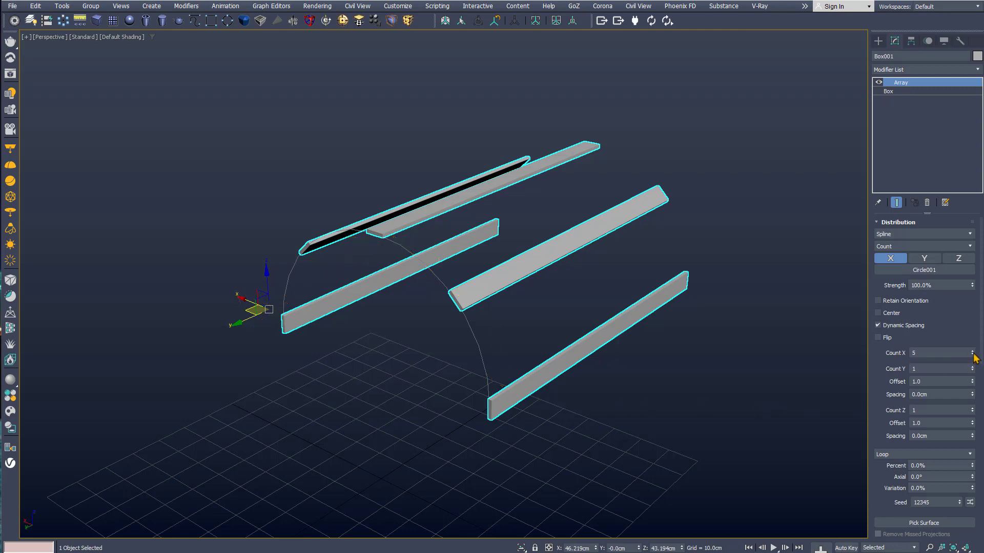
drag(972, 361, 972, 353)
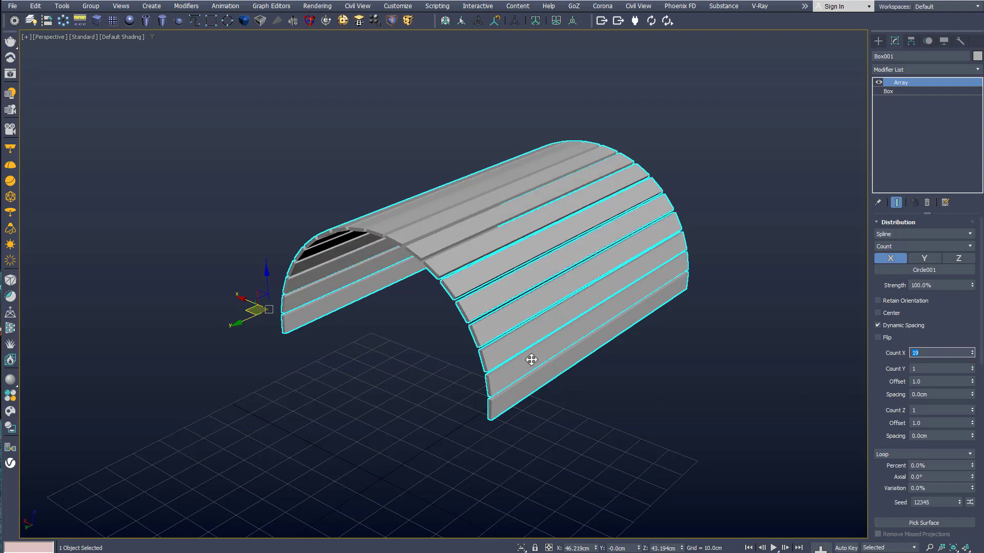
alt+middle_drag(532, 357, 433, 365)
scroll(477, 300, up, 2)
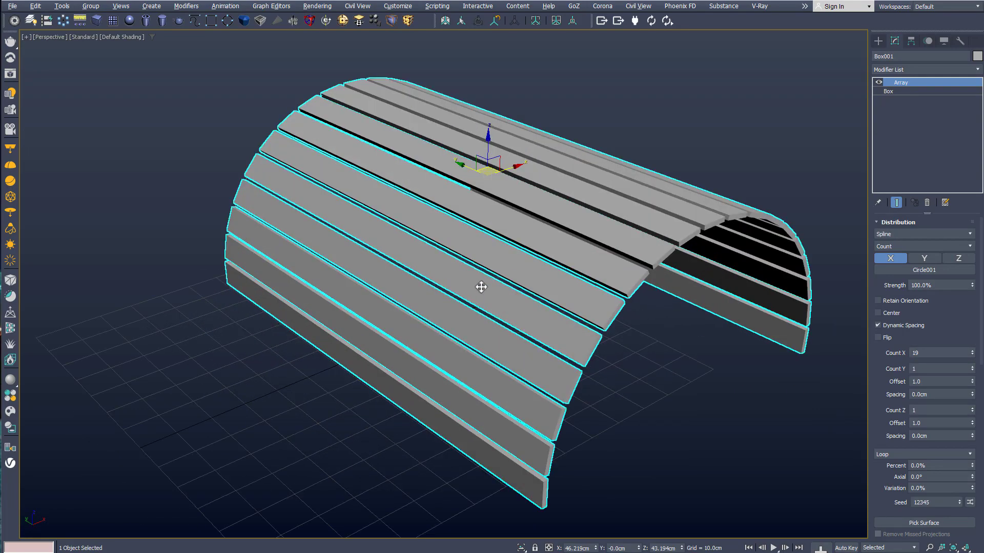
scroll(490, 290, up, 2)
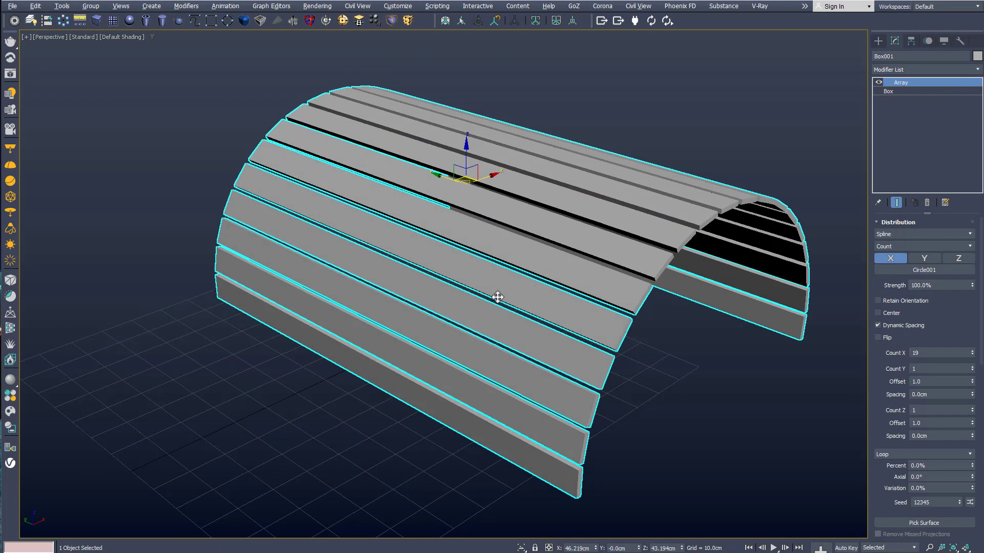
Add a Chamfer modifier with Amount 0.25cm and 2 segments to the slats.
click(244, 21)
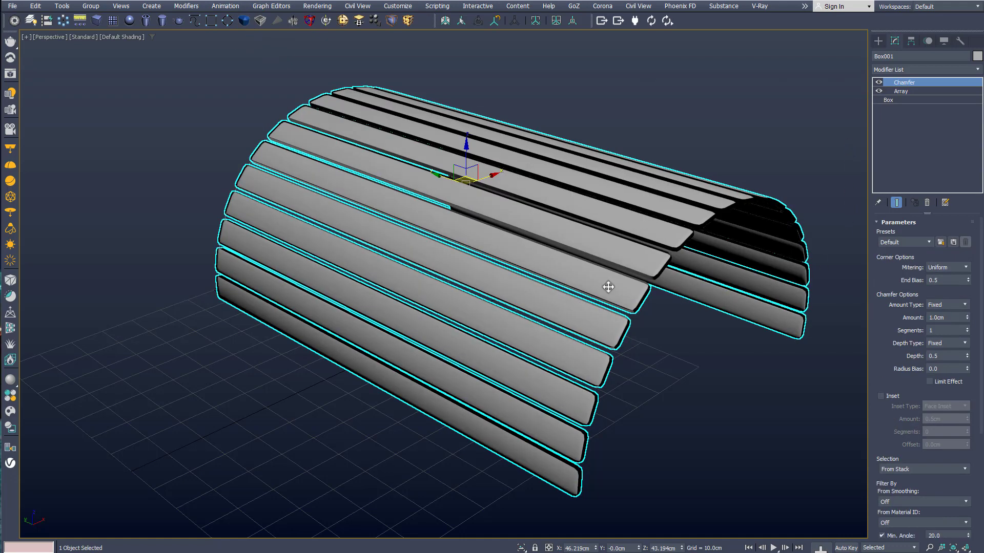
mouse_move(610, 285)
middle_down()
mouse_move(575, 280)
mouse_move(607, 294)
middle_up()
key(F4)
mouse_move(967, 318)
mouse_down()
mouse_move(966, 343)
mouse_move(972, 334)
mouse_up()
click(968, 328)
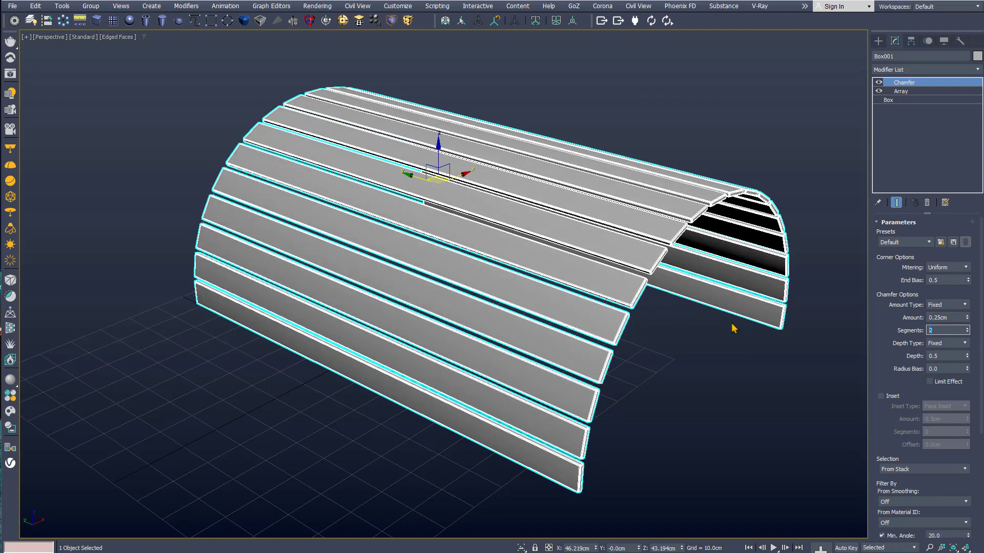
Raise the Array modifier's Count X from 19 to 21 to close the arch.
click(905, 91)
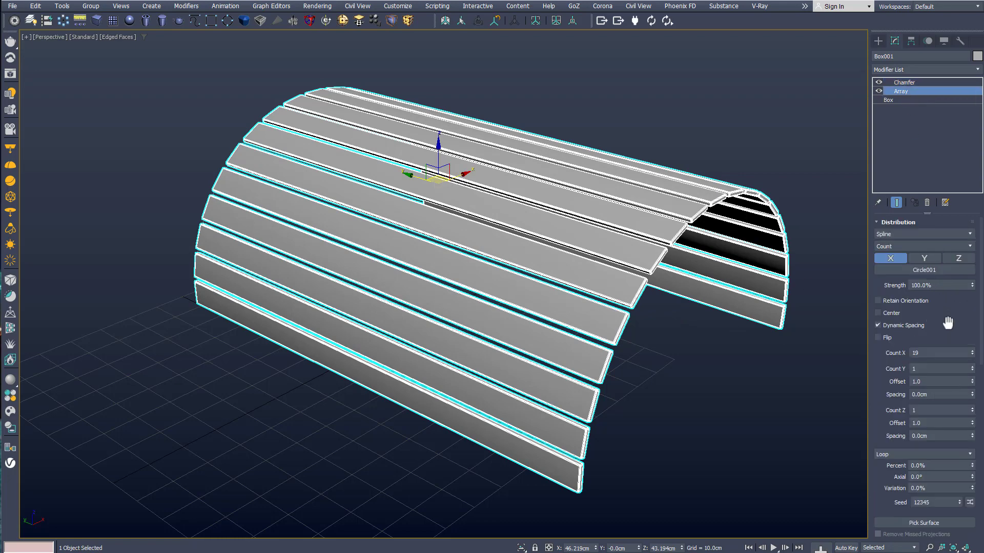
click(972, 351)
click(972, 352)
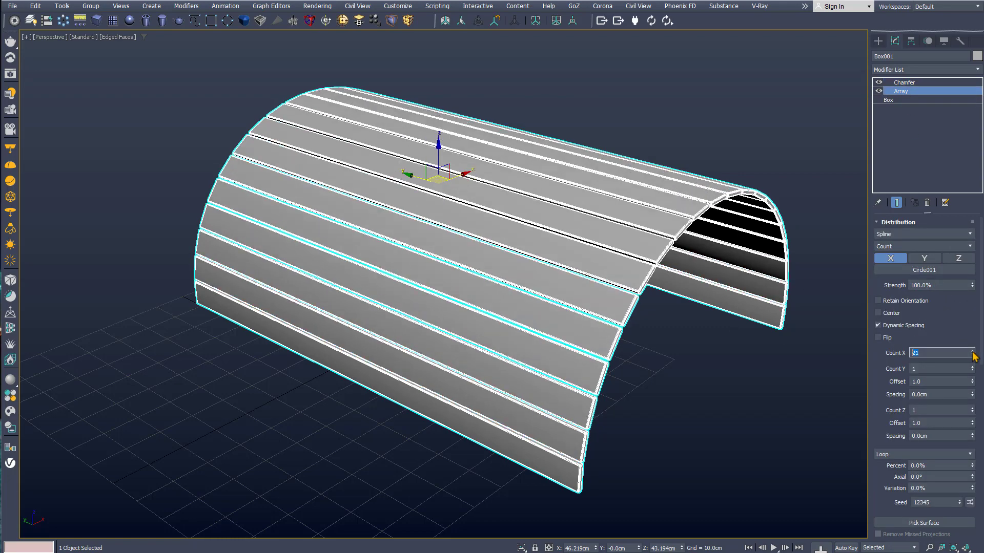
mouse_move(671, 292)
alt+middle_down()
mouse_move(588, 292)
mouse_move(698, 293)
alt+middle_up()
key(F4)
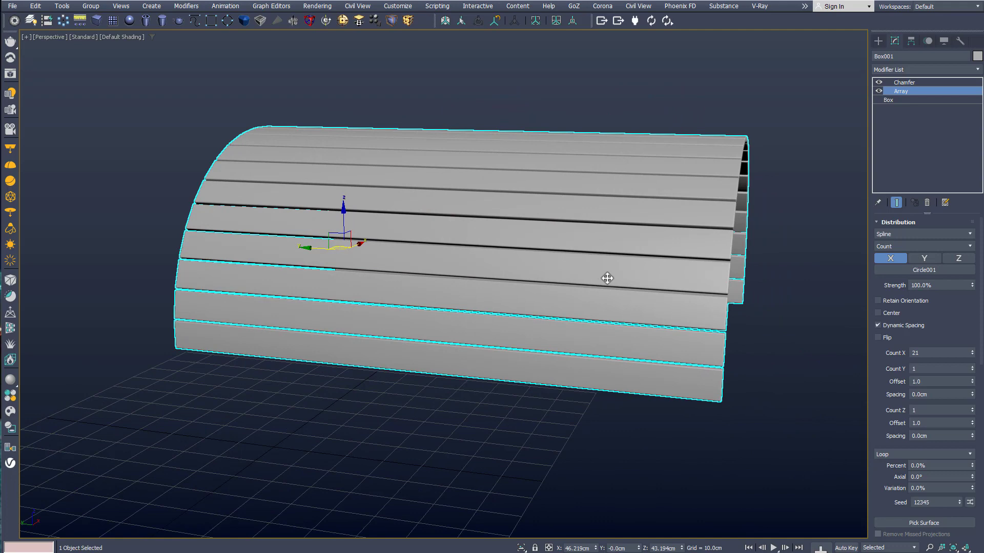
mouse_move(607, 277)
alt+middle_down()
mouse_move(567, 302)
mouse_move(463, 276)
alt+middle_up()
key(l)
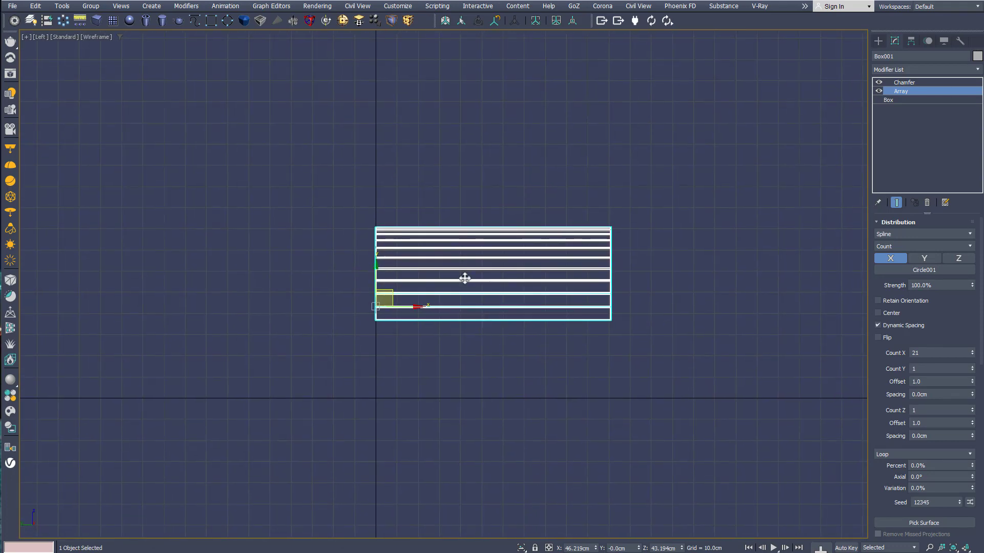
Draw a cylinder in the Left view over the arch top and centre it along X.
click(165, 21)
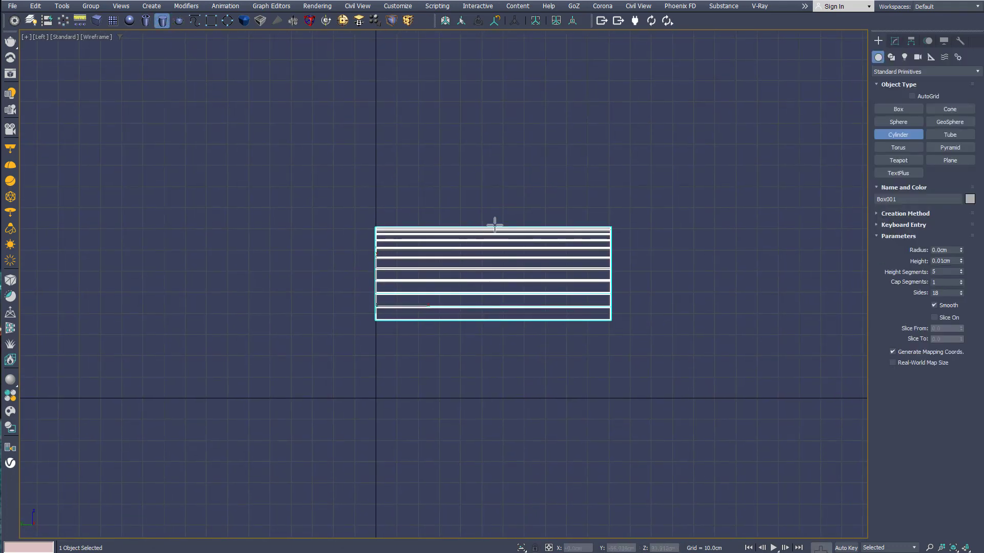
drag(494, 228, 507, 287)
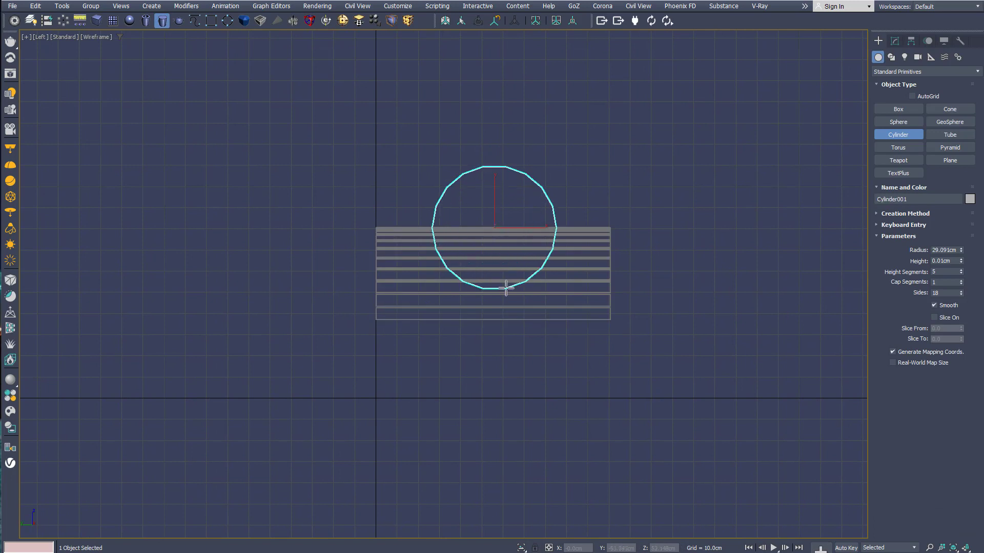
right_click(405, 270)
middle_drag(405, 270, 379, 282)
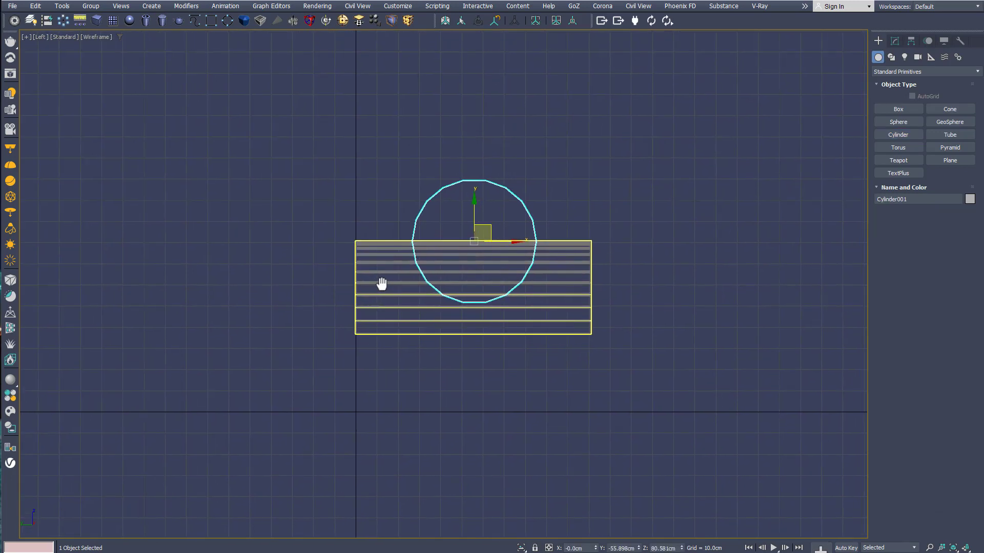
key(p)
key(shift+z)
drag(438, 231, 493, 208)
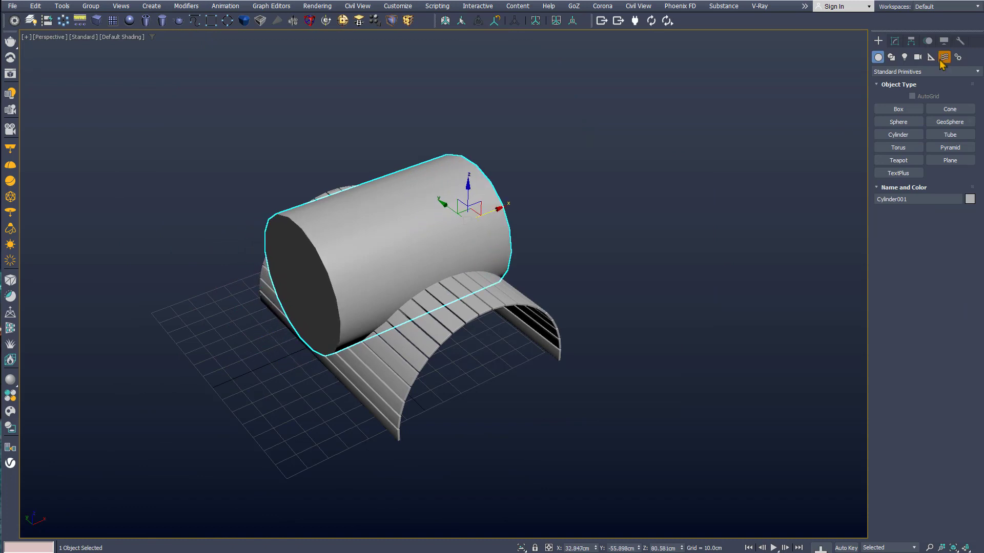
Set the cylinder Height to 143.434cm and Sides to 60.
click(893, 41)
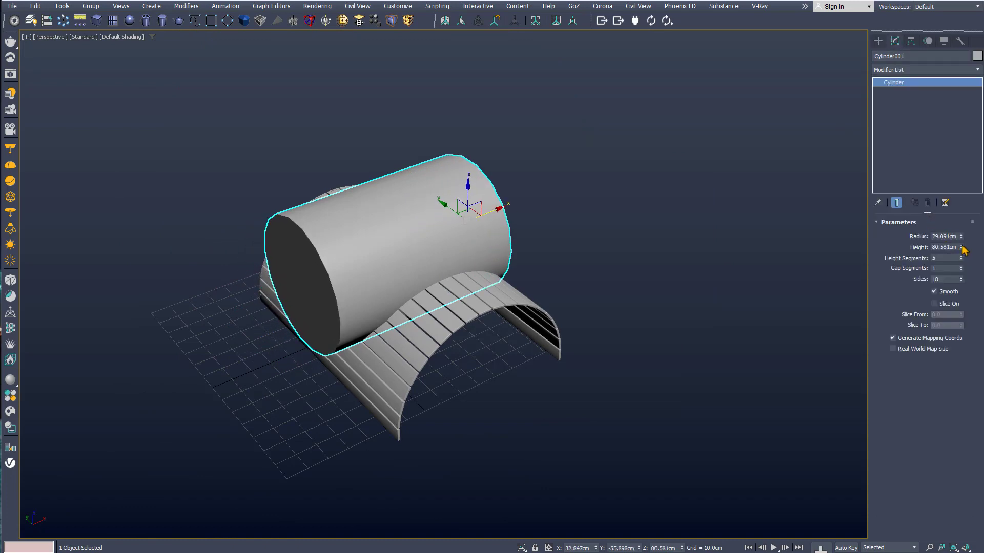
drag(962, 248, 962, 215)
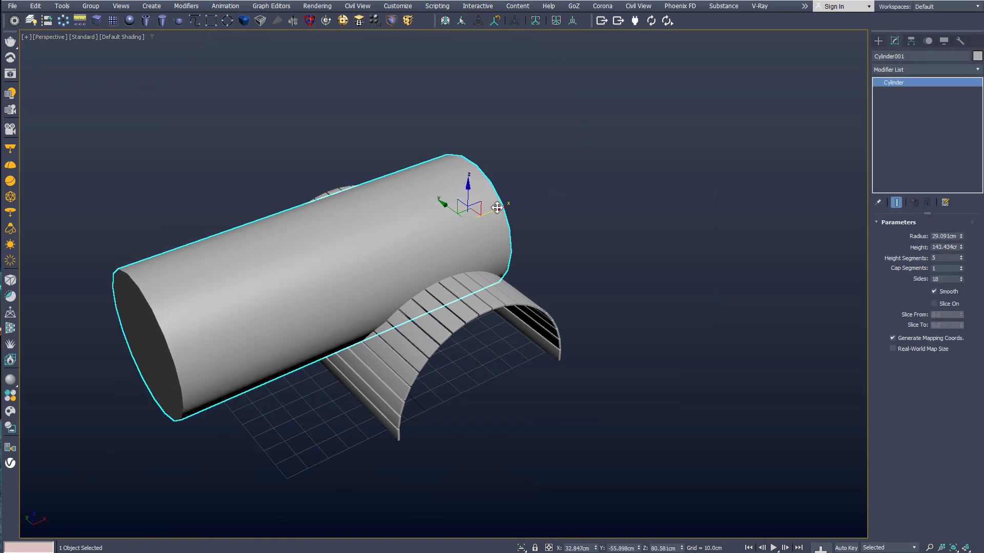
double_click(952, 278)
text(60)
key(Return)
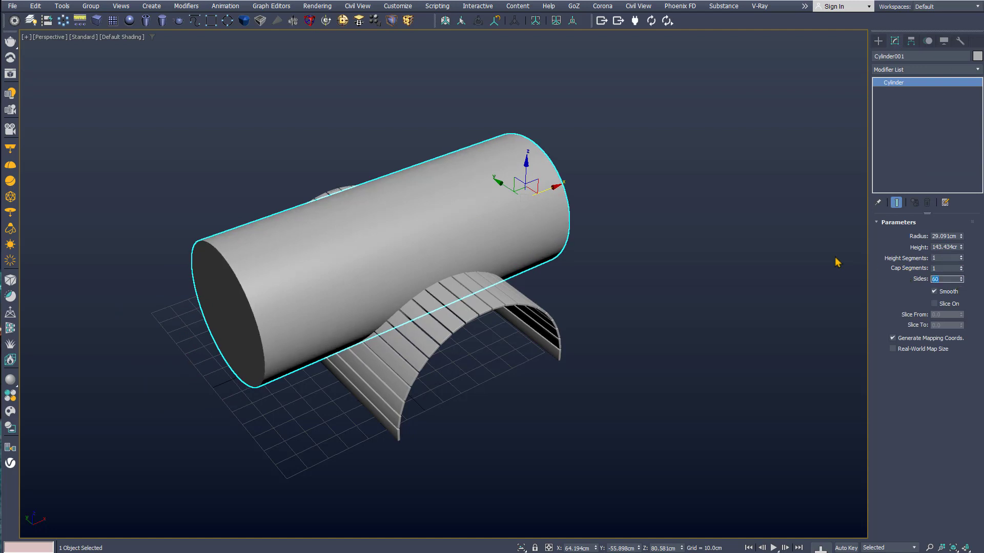
click(509, 377)
Add a Boolean modifier to Box001 that subtracts Cylinder001 from the slats.
click(496, 307)
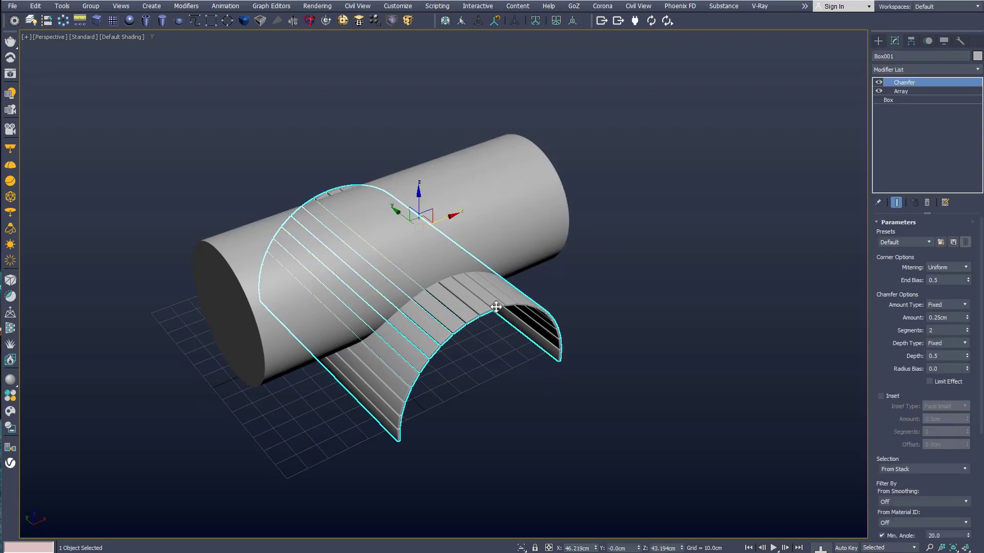
click(906, 70)
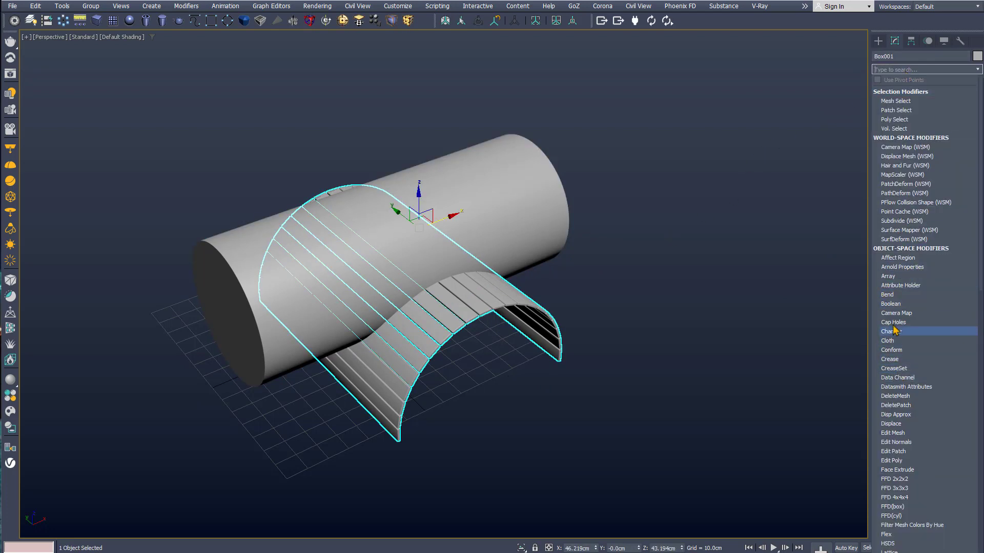
click(892, 304)
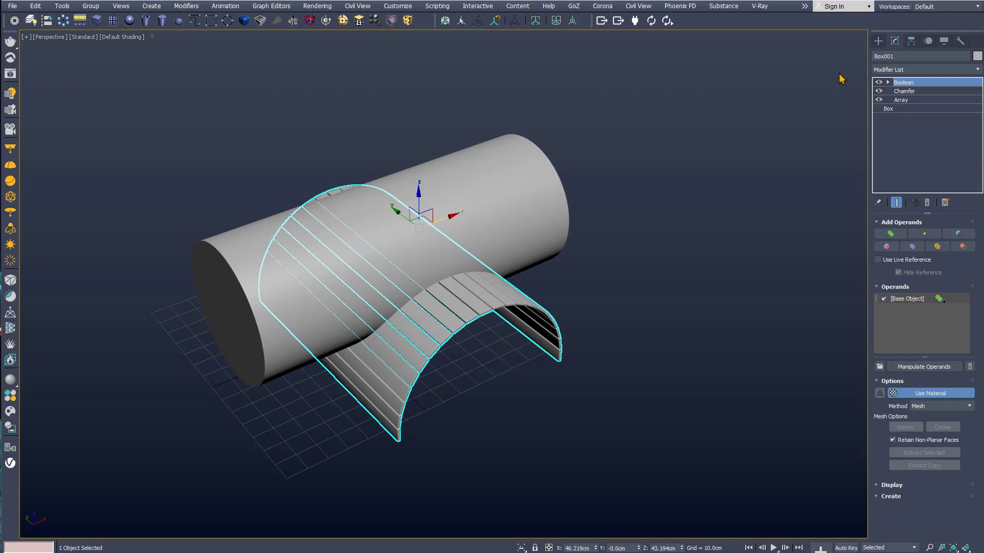
click(956, 237)
click(538, 194)
Move the Chamfer modifier above the Boolean so the cut slat edges are rounded.
scroll(386, 286, up, 5)
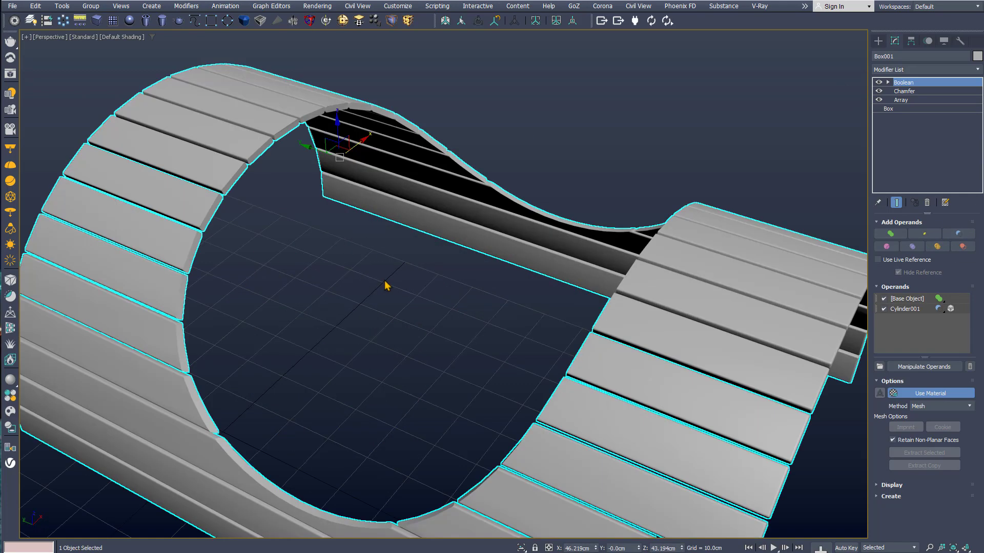
middle_drag(386, 285, 415, 251)
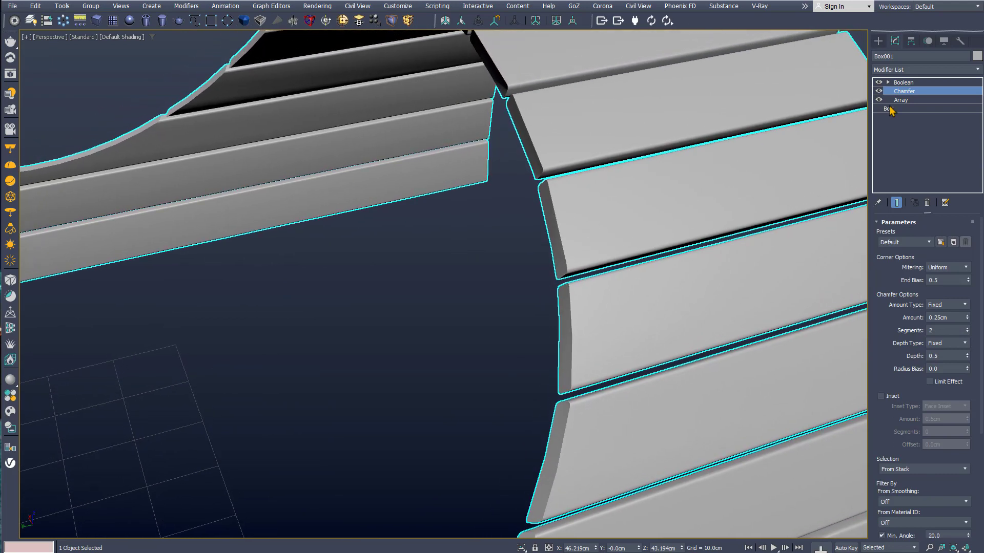
drag(906, 92, 906, 82)
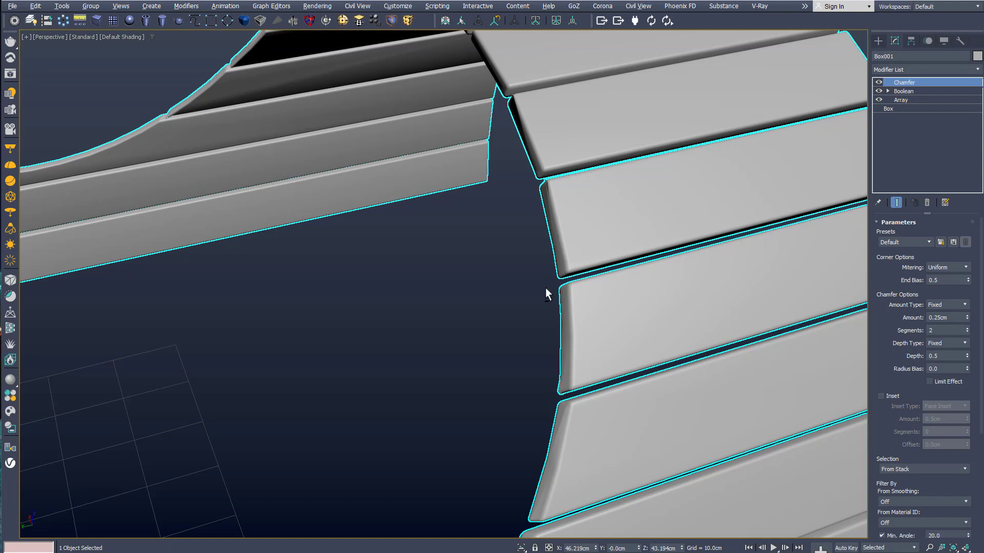
mouse_move(546, 293)
alt+middle_down()
mouse_move(592, 279)
mouse_move(553, 302)
mouse_move(536, 286)
alt+middle_up()
Add a 4x4x4 FFD lattice modifier around the bench.
scroll(576, 286, down, 6)
scroll(585, 286, down, 2)
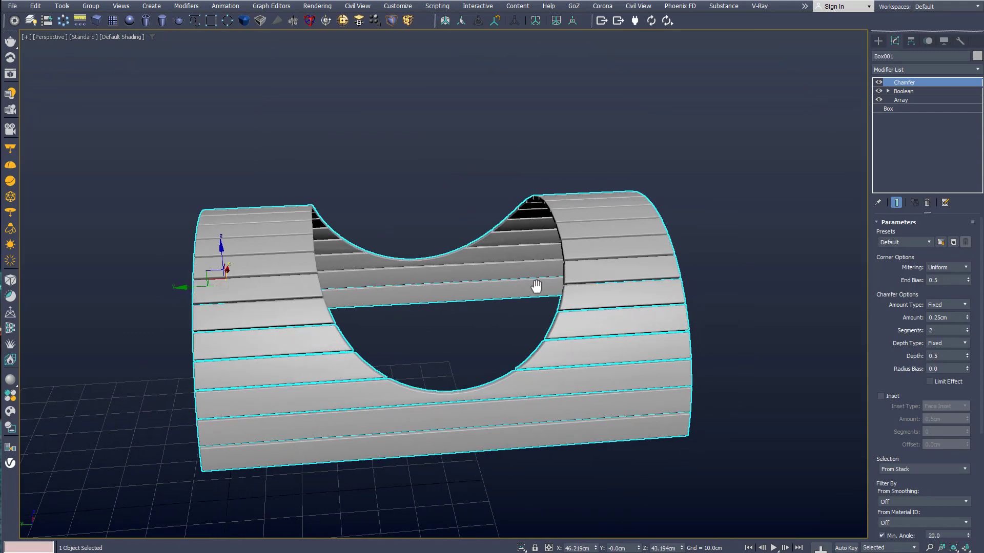
click(411, 21)
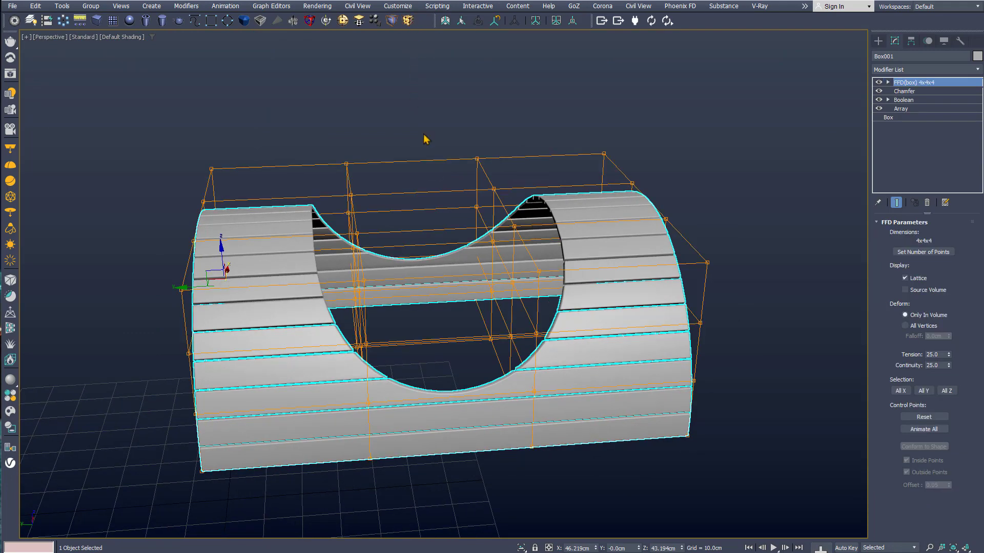
Raise the top-right FFD control points so one end of the bench rises high.
alt+middle_drag(503, 302, 498, 300)
key(1)
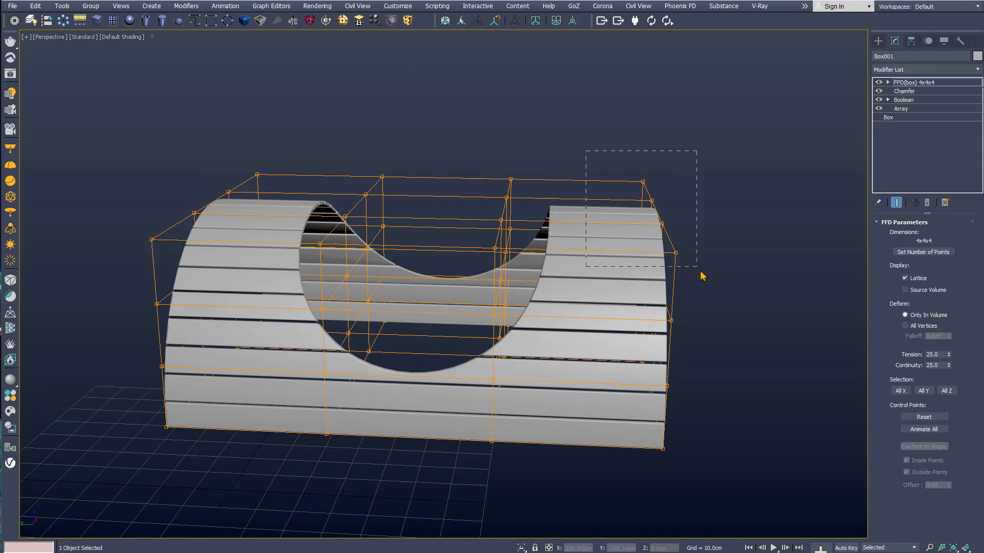
drag(702, 276, 712, 285)
mouse_move(652, 193)
mouse_down()
mouse_move(653, 153)
mouse_move(635, 178)
mouse_move(649, 171)
mouse_up()
alt+middle_drag(648, 172, 284, 252)
key(l)
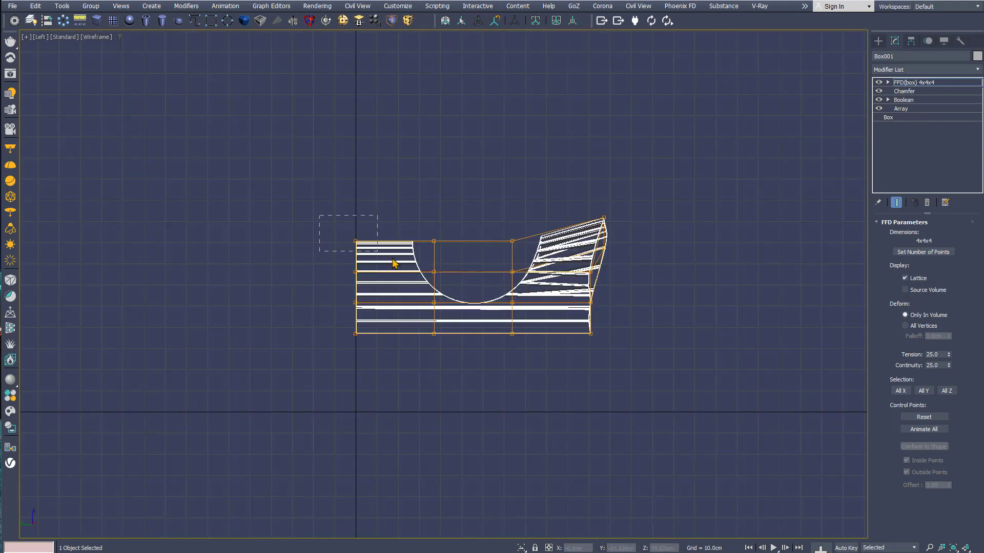
drag(395, 219, 395, 228)
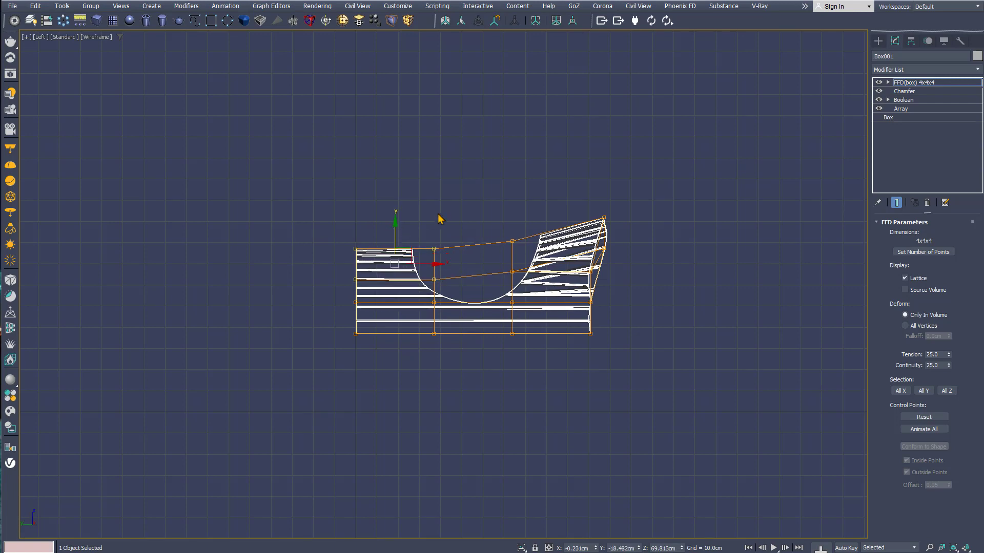
Lift the middle column of FFD control points to curve the seat, then exit point editing.
drag(534, 353, 534, 352)
drag(512, 246, 513, 226)
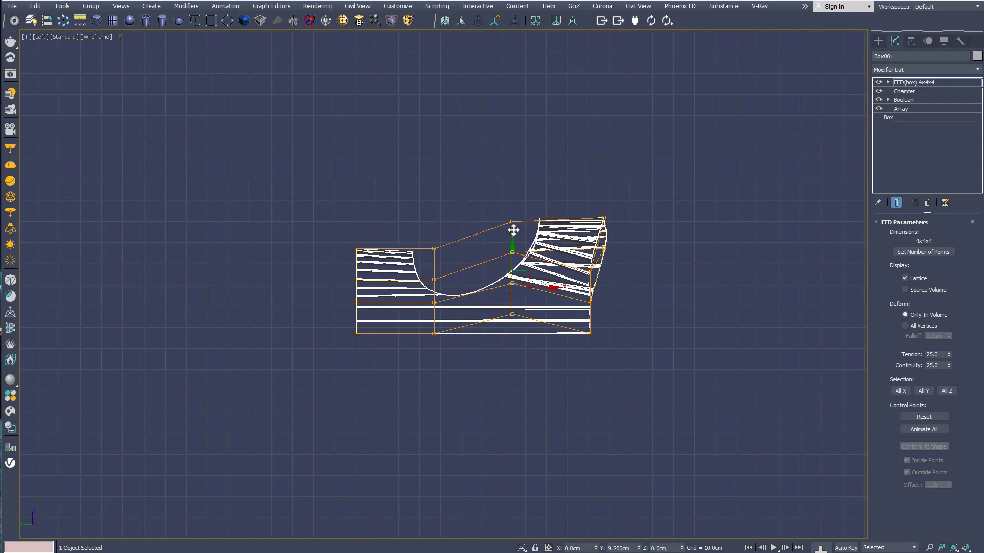
key(p)
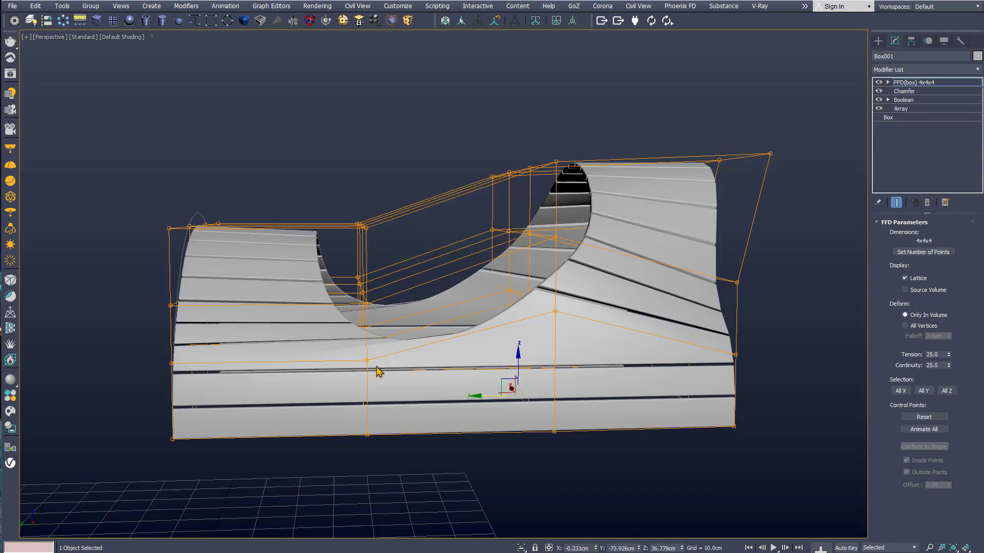
mouse_move(422, 378)
alt+middle_down()
mouse_move(479, 400)
mouse_move(532, 389)
mouse_move(430, 386)
alt+middle_up()
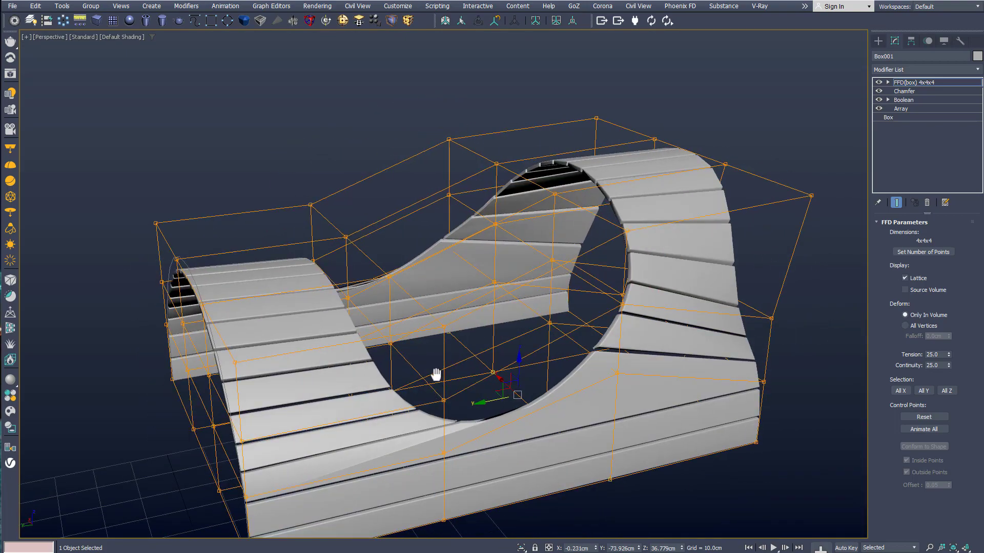
scroll(329, 381, down, 3)
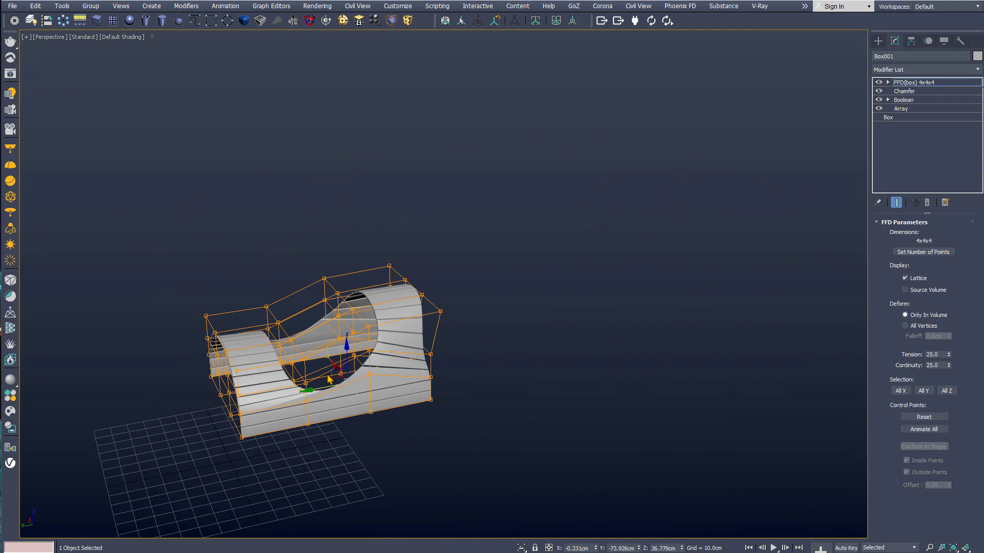
middle_drag(328, 378, 209, 377)
click(331, 373)
Switch to the Top view and turn on vertex snapping.
key(t)
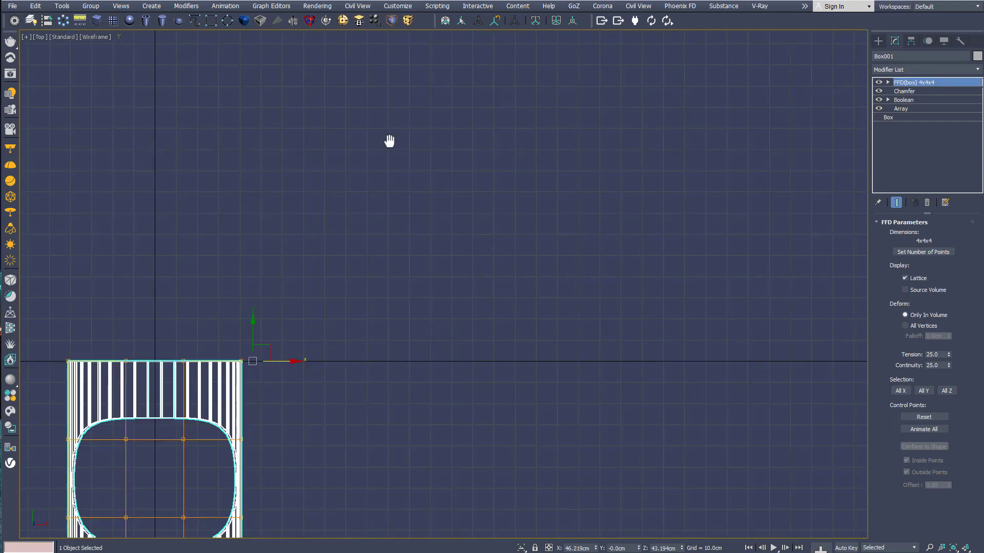
right_click(363, 21)
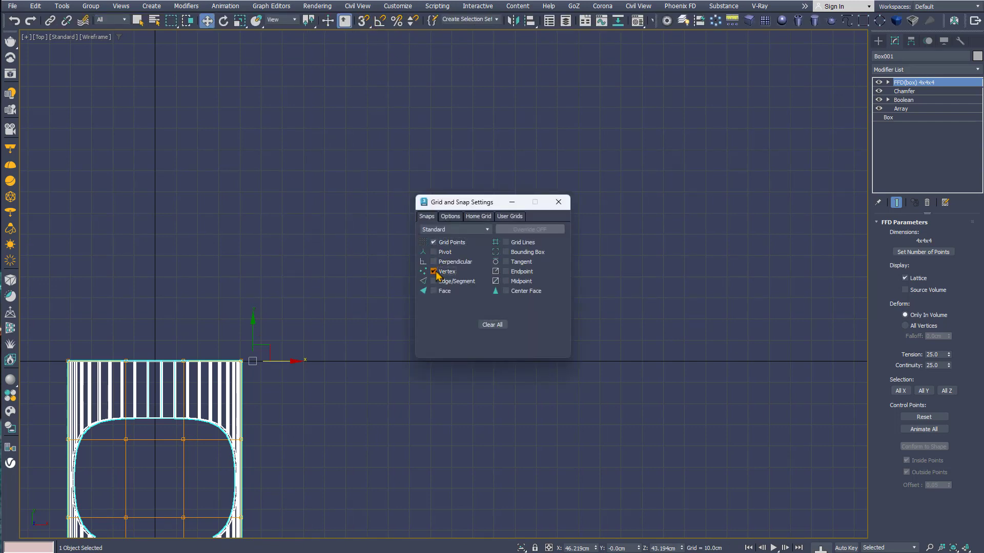
click(559, 202)
key(s)
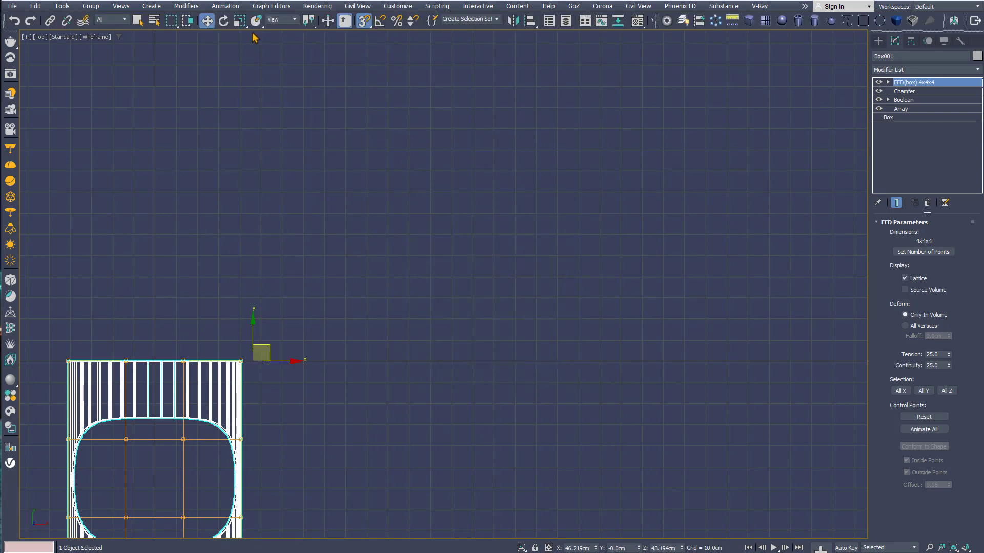
Draw a closed six-corner notched line outline beside the bench, then turn snapping off.
right_click(544, 194)
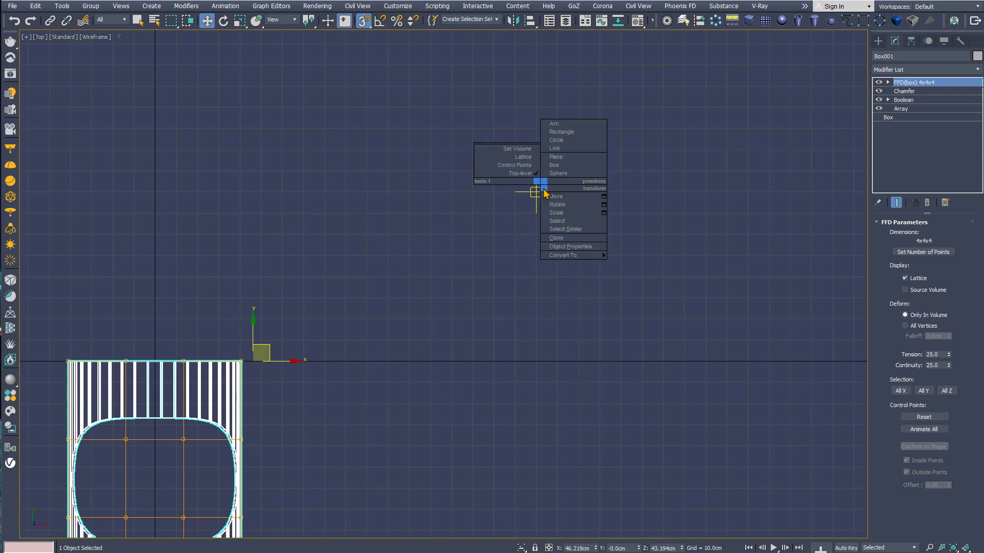
click(557, 152)
click(663, 107)
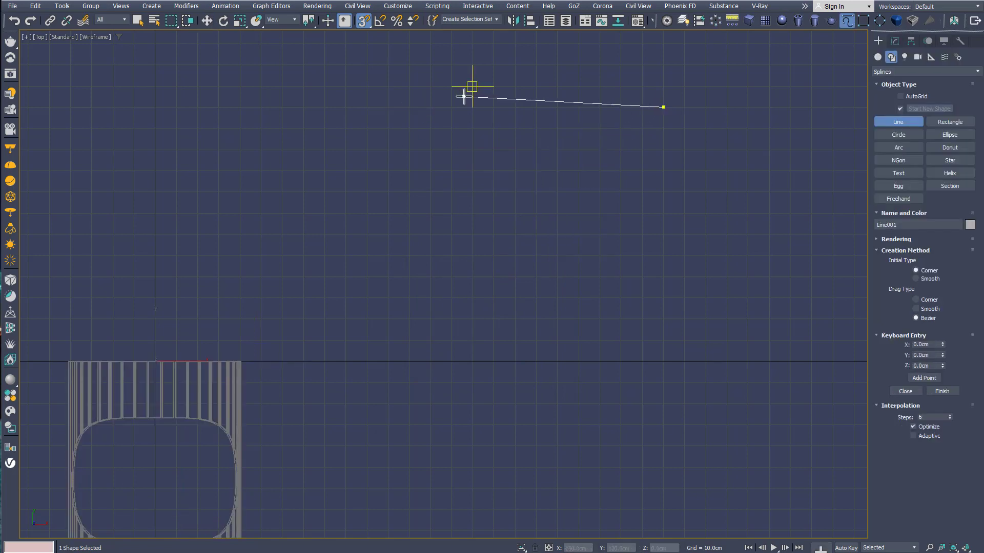
click(452, 107)
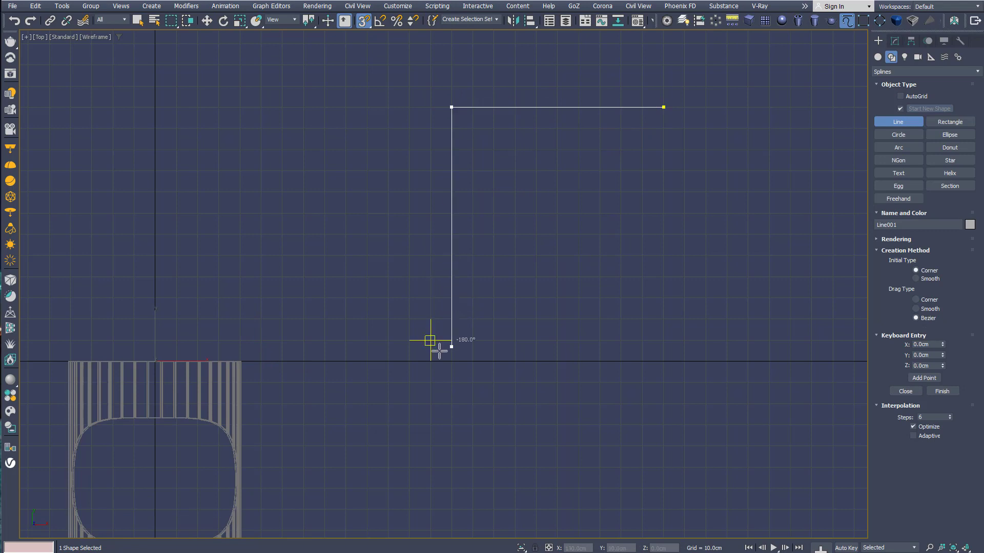
click(451, 403)
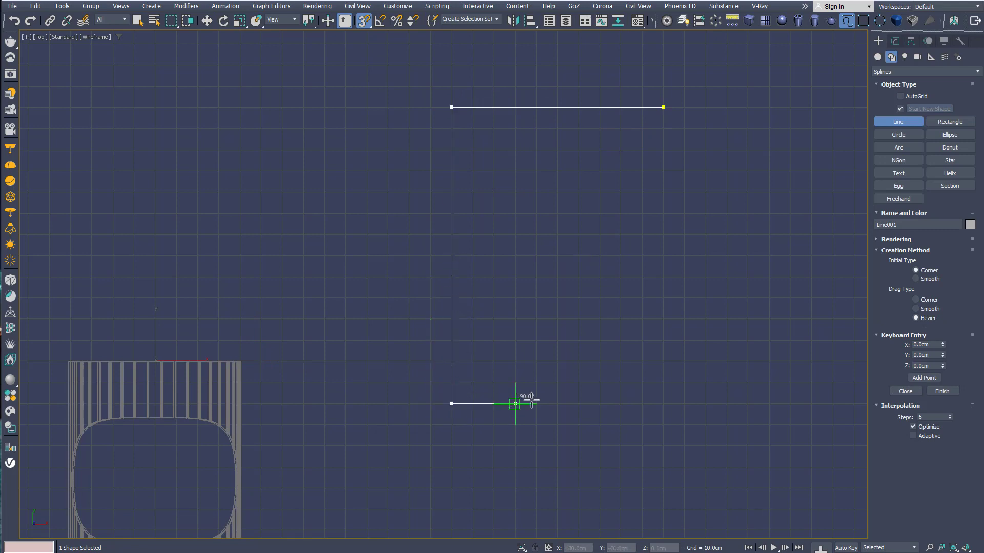
click(599, 403)
click(600, 193)
click(664, 192)
click(664, 107)
click(472, 292)
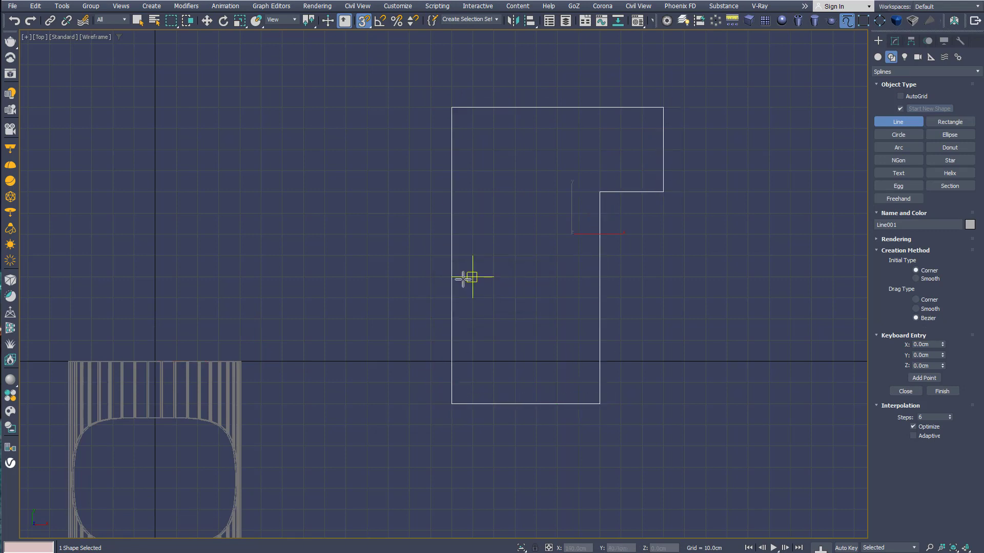
key(s)
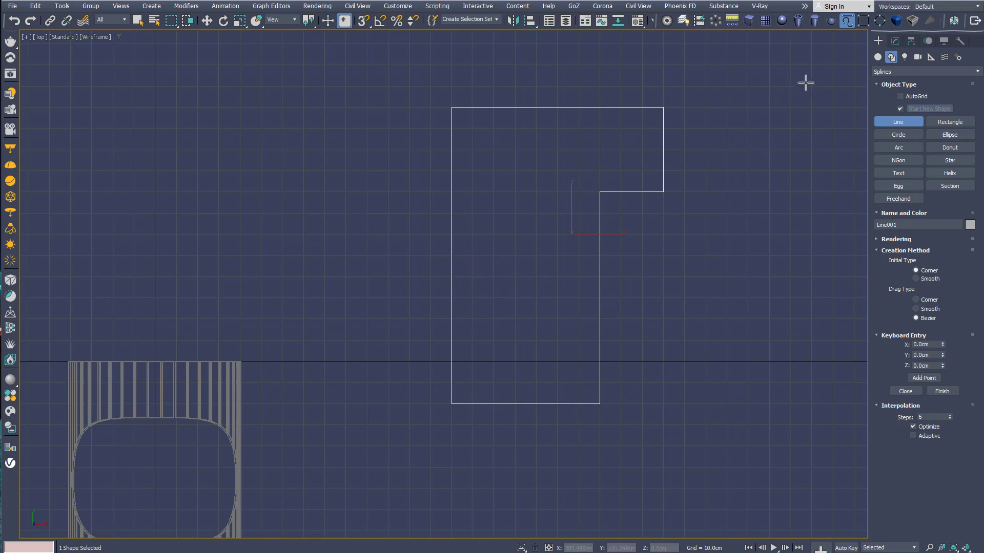
Create a small thin box, Box002, at the outline's top-right corner.
click(748, 21)
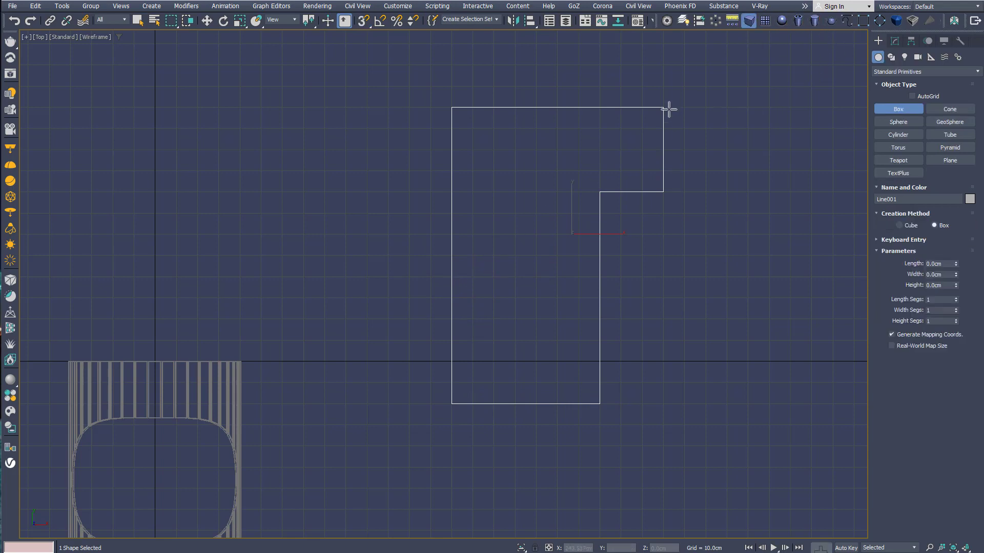
drag(669, 107, 672, 123)
key(w)
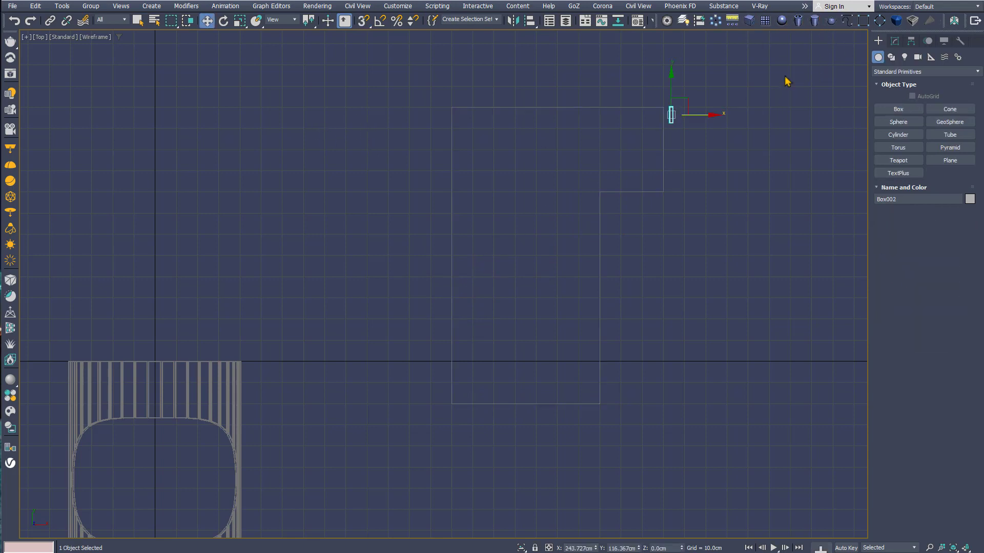
click(894, 41)
In Perspective, raise Box002's height to about 81 cm to form a tall slat.
key(p)
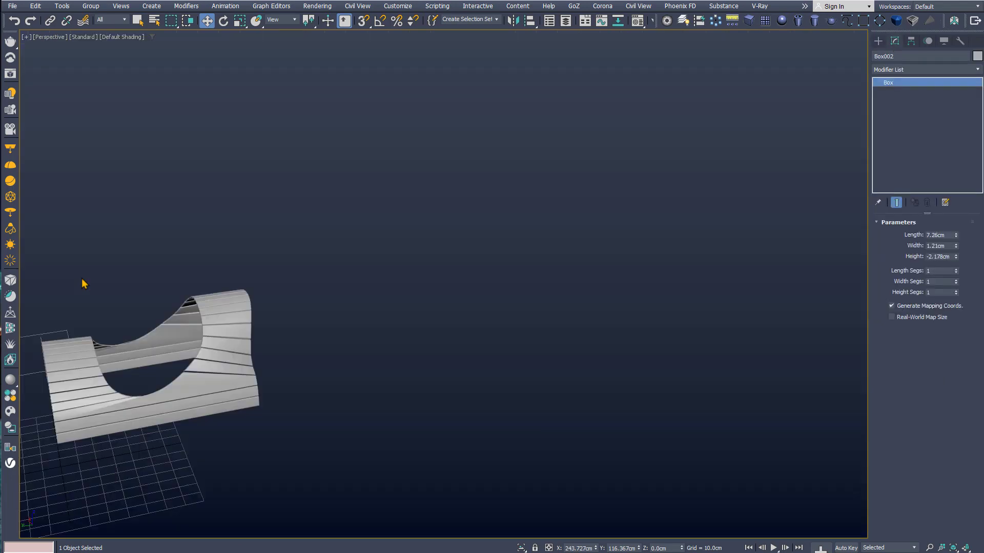
alt+middle_drag(145, 413, 461, 285)
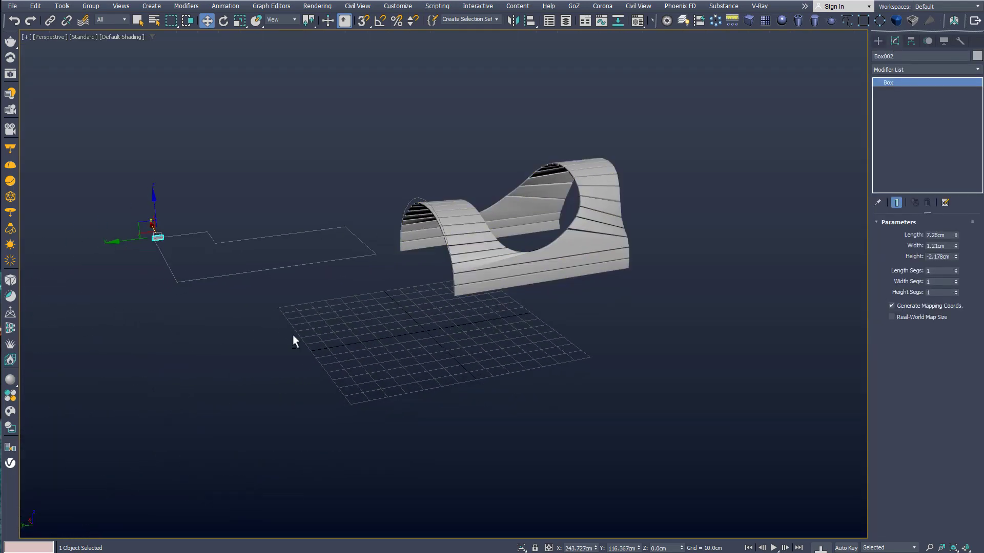
mouse_move(292, 340)
alt+middle_down()
mouse_move(349, 345)
mouse_move(333, 307)
mouse_move(369, 318)
alt+middle_up()
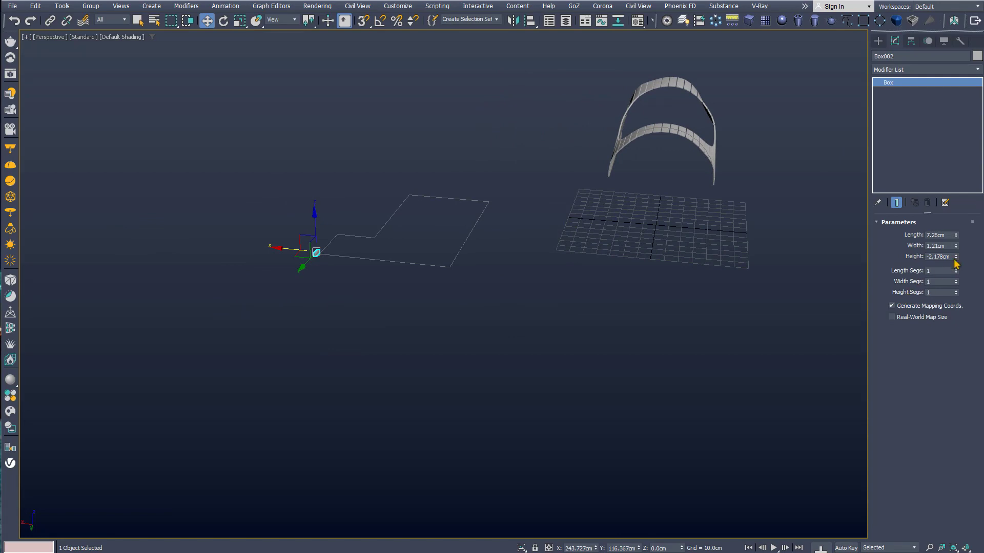
mouse_move(956, 257)
mouse_down()
mouse_move(818, 288)
mouse_move(667, 132)
mouse_up()
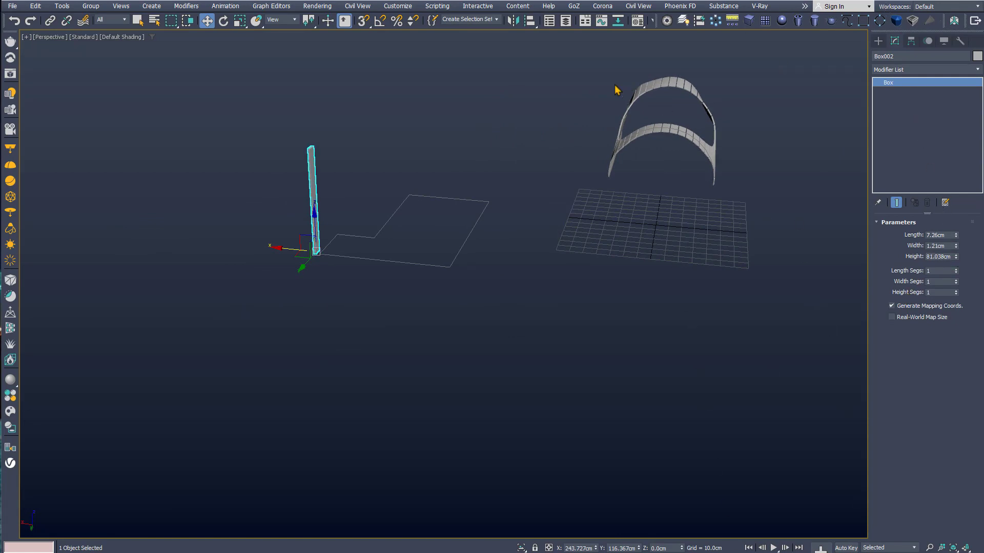
alt+middle_drag(400, 230, 495, 249)
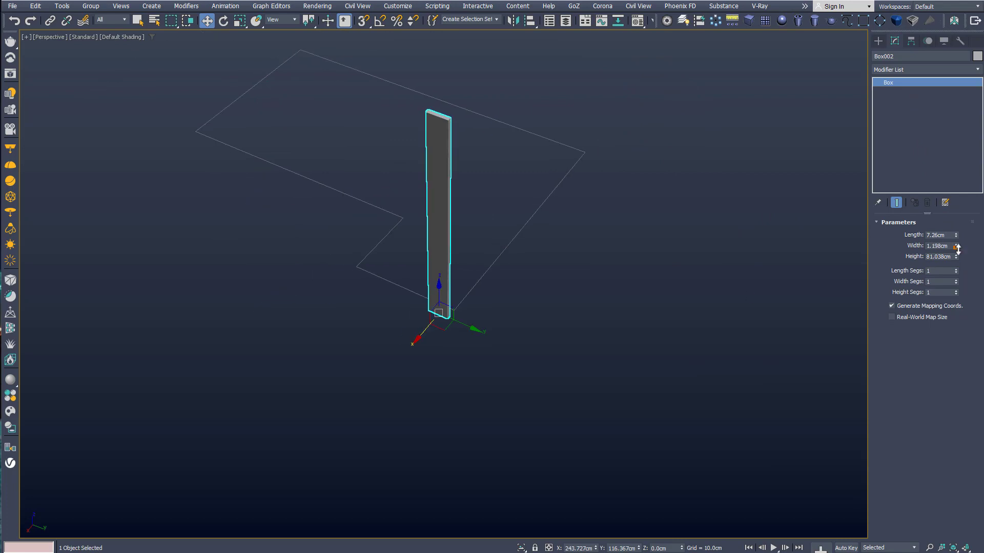
Add an Array modifier along spline Line001 with Count Y 1 and Count X 151.
click(924, 270)
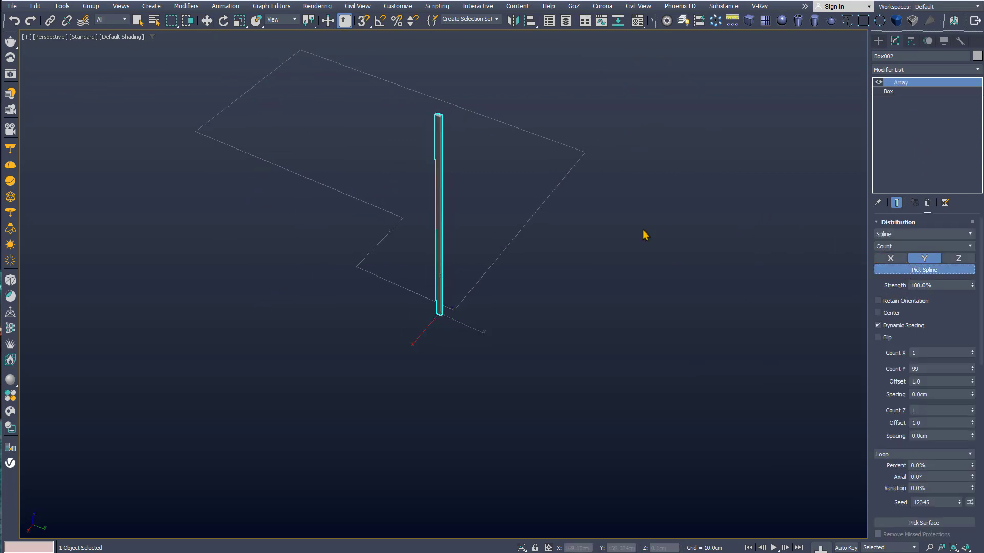
click(542, 203)
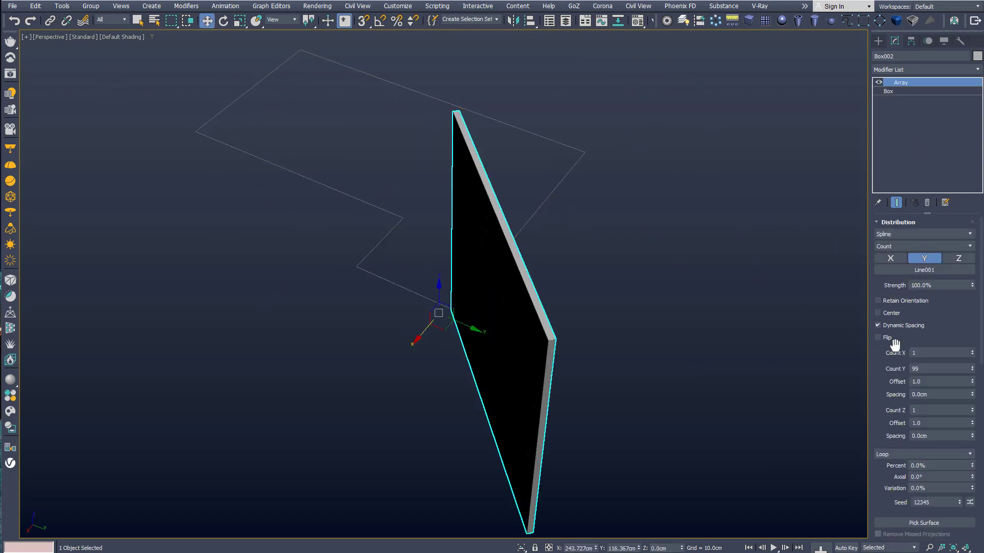
right_click(972, 368)
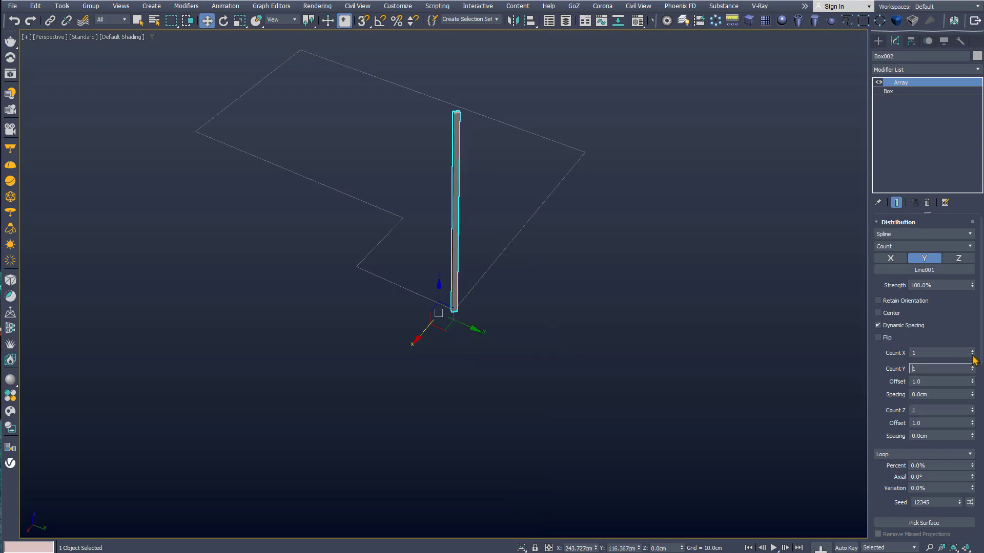
drag(972, 353, 962, 276)
View the whole slatted wall, finishing in the Front view.
scroll(457, 213, down, 3)
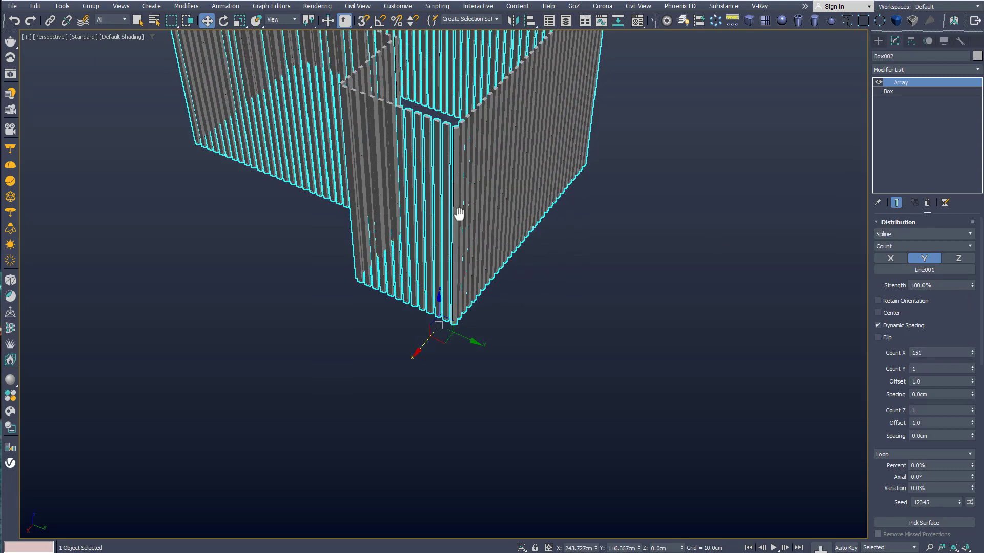
mouse_move(457, 213)
alt+middle_down()
mouse_move(472, 345)
mouse_move(446, 319)
mouse_move(551, 324)
alt+middle_up()
key(f)
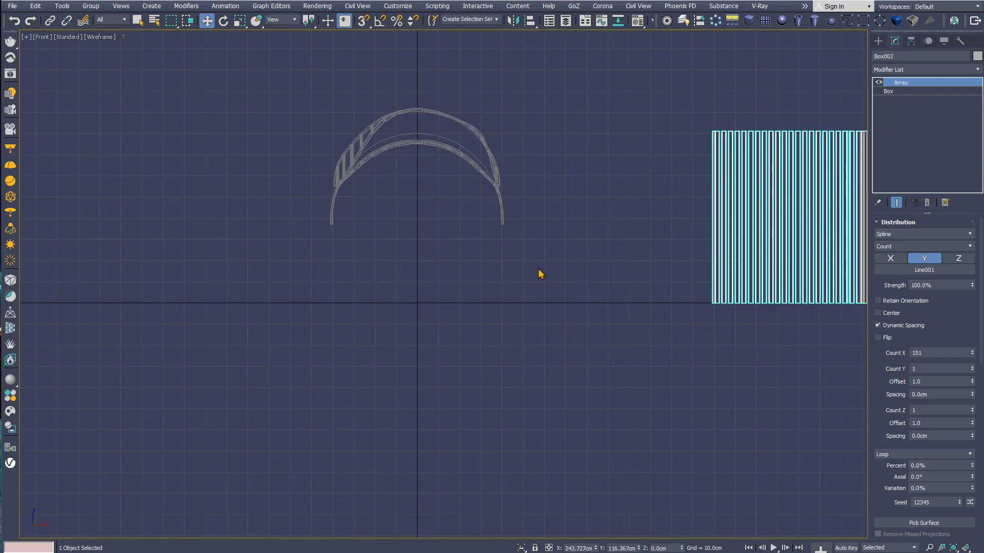
middle_drag(686, 270, 482, 274)
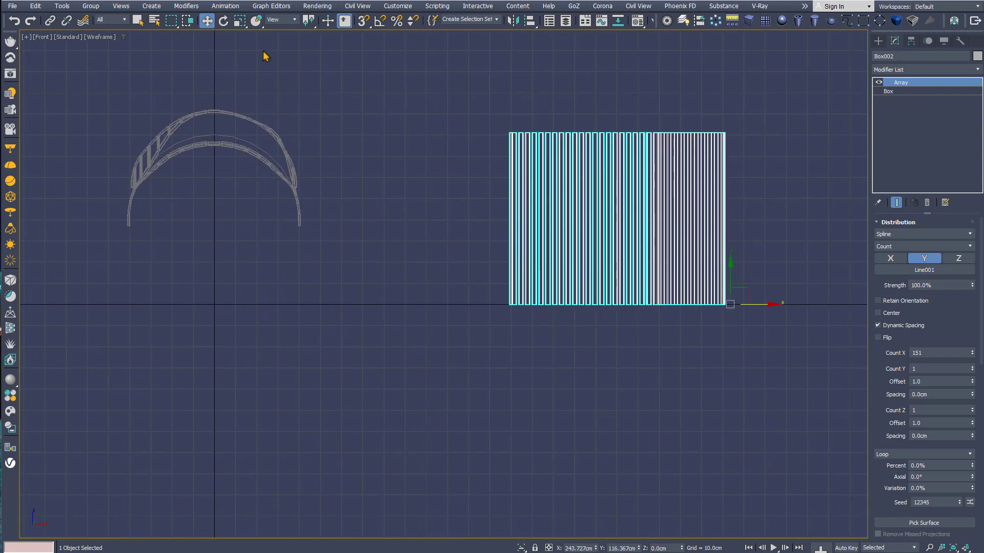
click(162, 21)
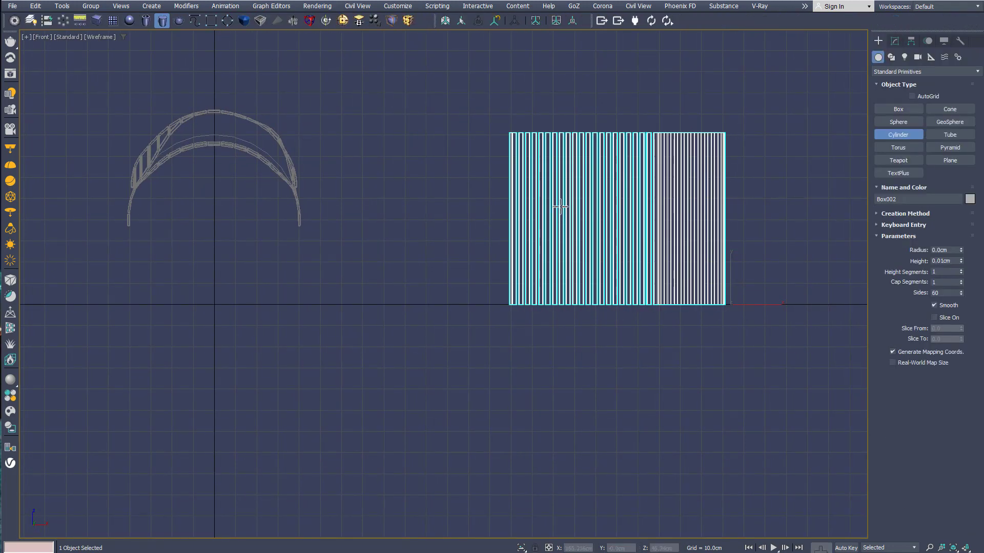
Create a cylinder of about 15 cm radius over the wall's left part in the Front view.
drag(560, 206, 563, 240)
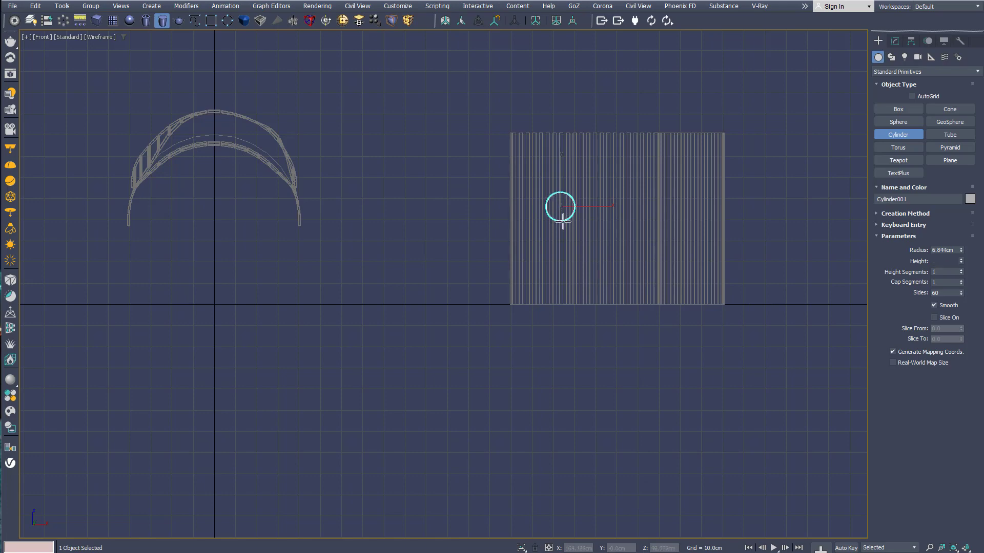
right_click(434, 160)
key(p)
alt+middle_drag(375, 194, 430, 288)
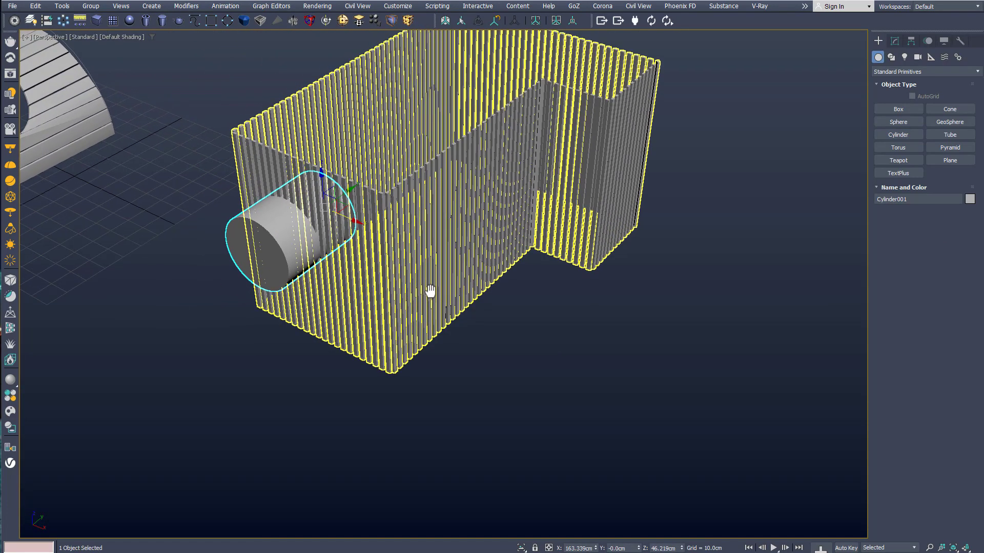
Add a Boolean modifier to the wall that subtracts Cylinder001.
click(439, 166)
click(895, 41)
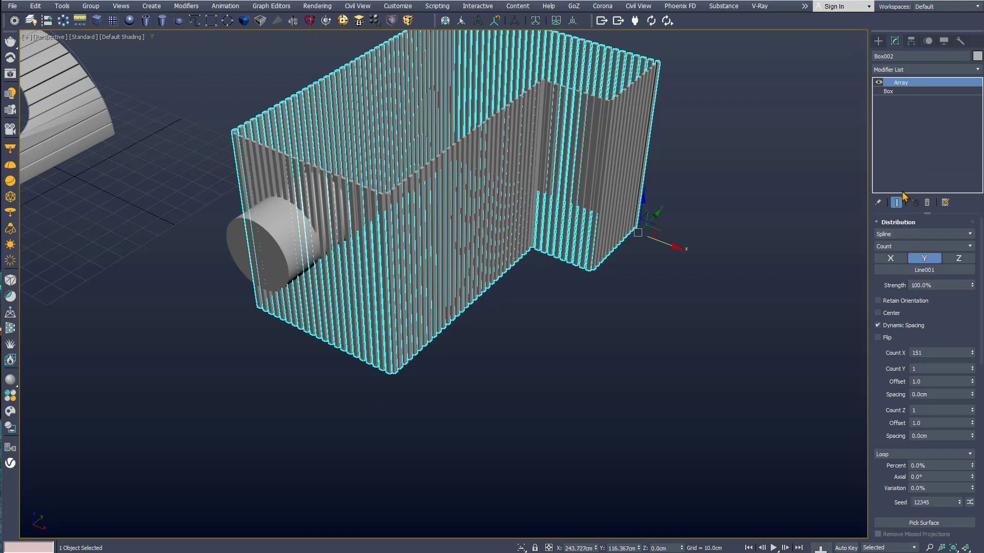
click(907, 70)
click(890, 304)
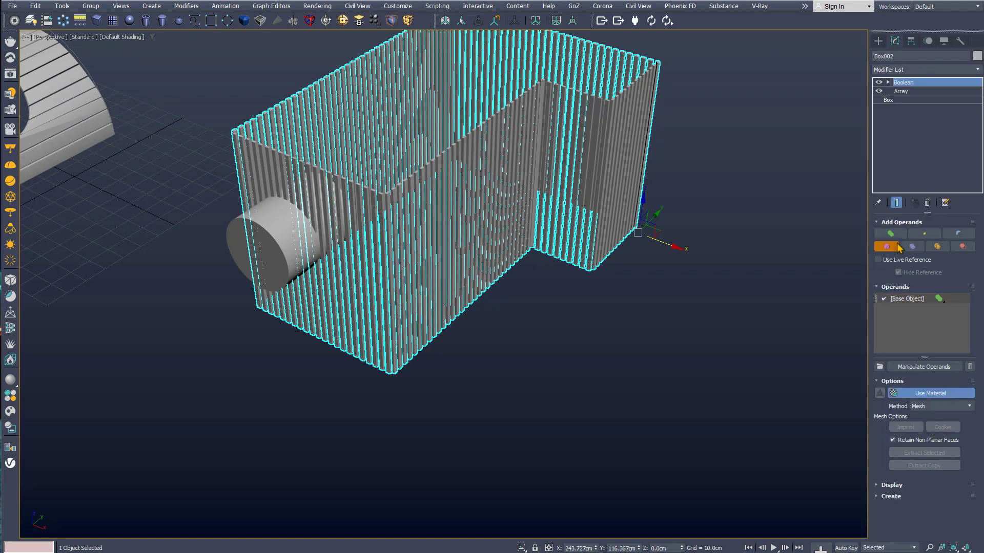
click(958, 236)
click(283, 230)
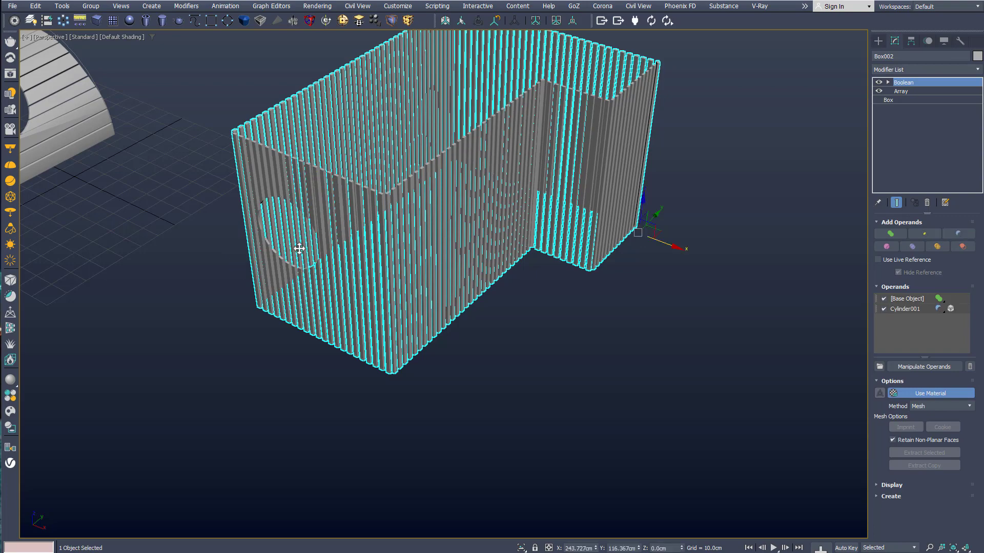
Inspect the round hole in the wall with edged faces shown.
alt+middle_drag(290, 245, 347, 236)
key(F4)
scroll(351, 226, up, 4)
scroll(353, 240, down, 1)
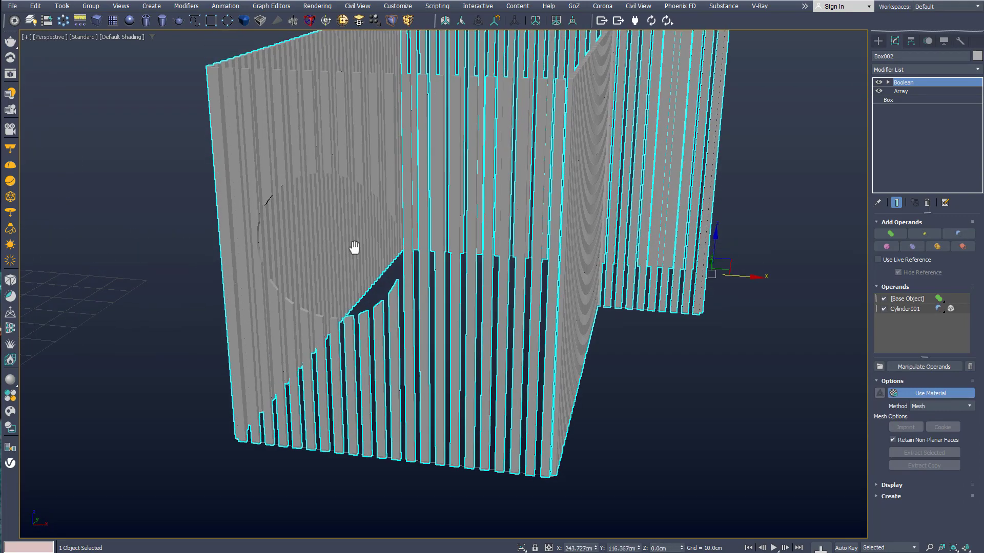
alt+middle_drag(399, 248, 389, 256)
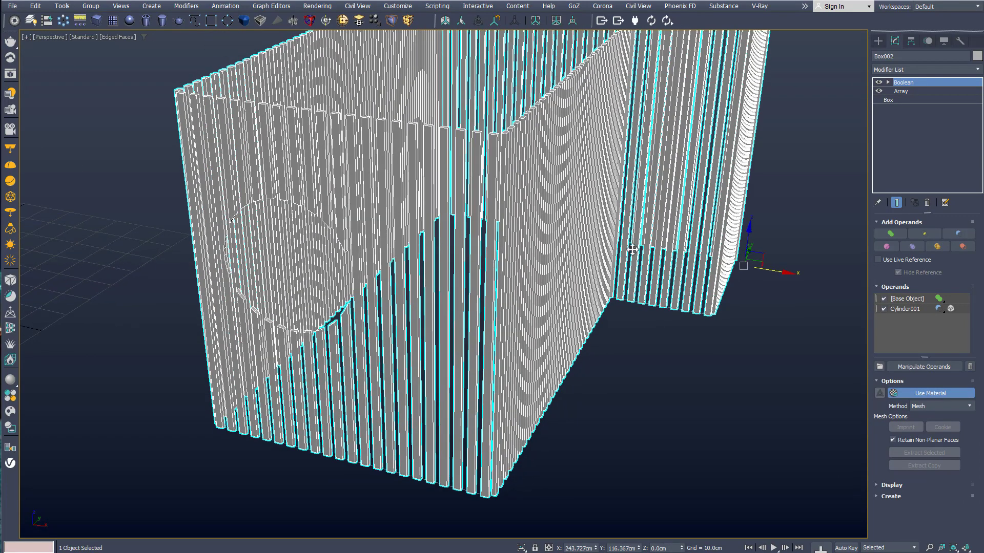
click(904, 91)
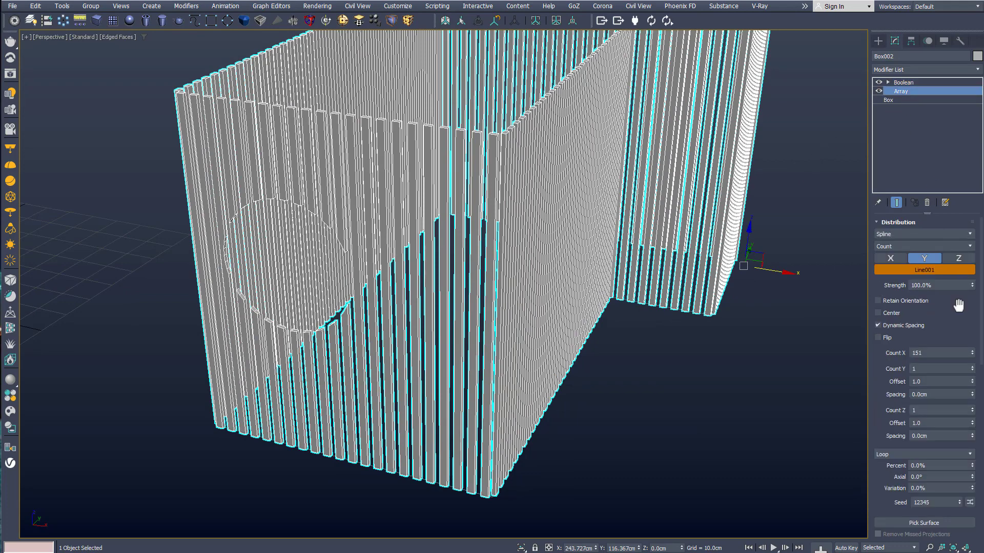
Raise the Array Count X from 151 to 164 and check the denser slats.
drag(972, 353, 973, 352)
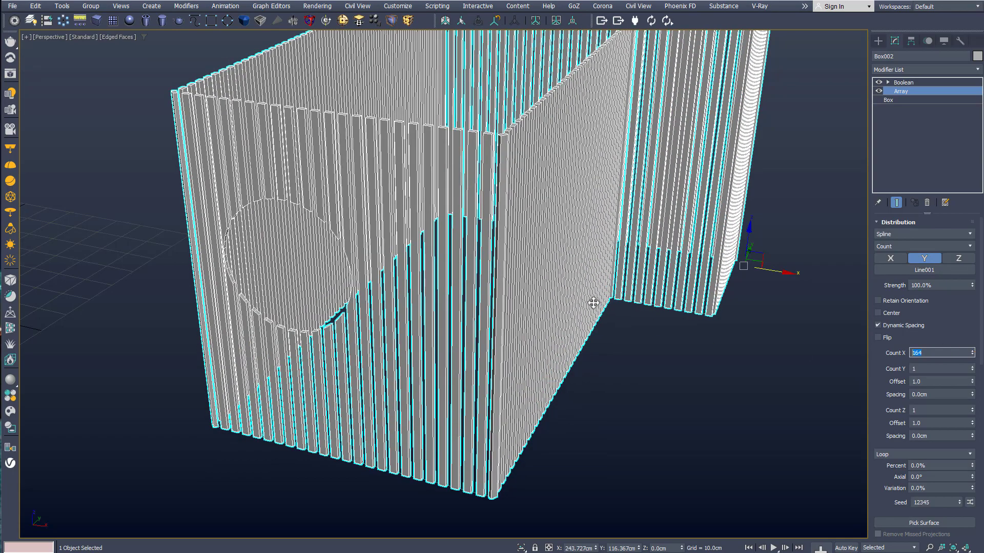
mouse_move(592, 303)
alt+middle_down()
mouse_move(558, 295)
mouse_move(585, 304)
alt+middle_up()
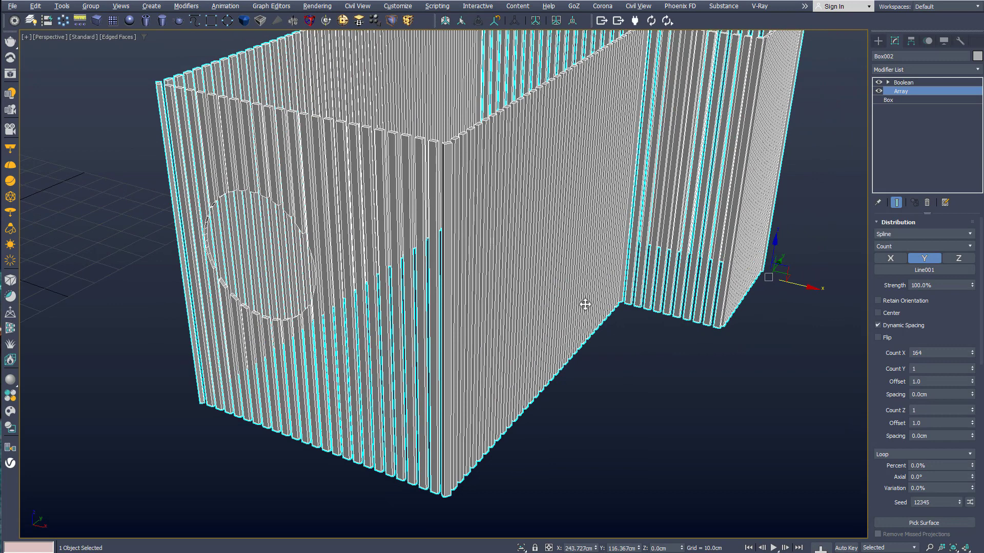